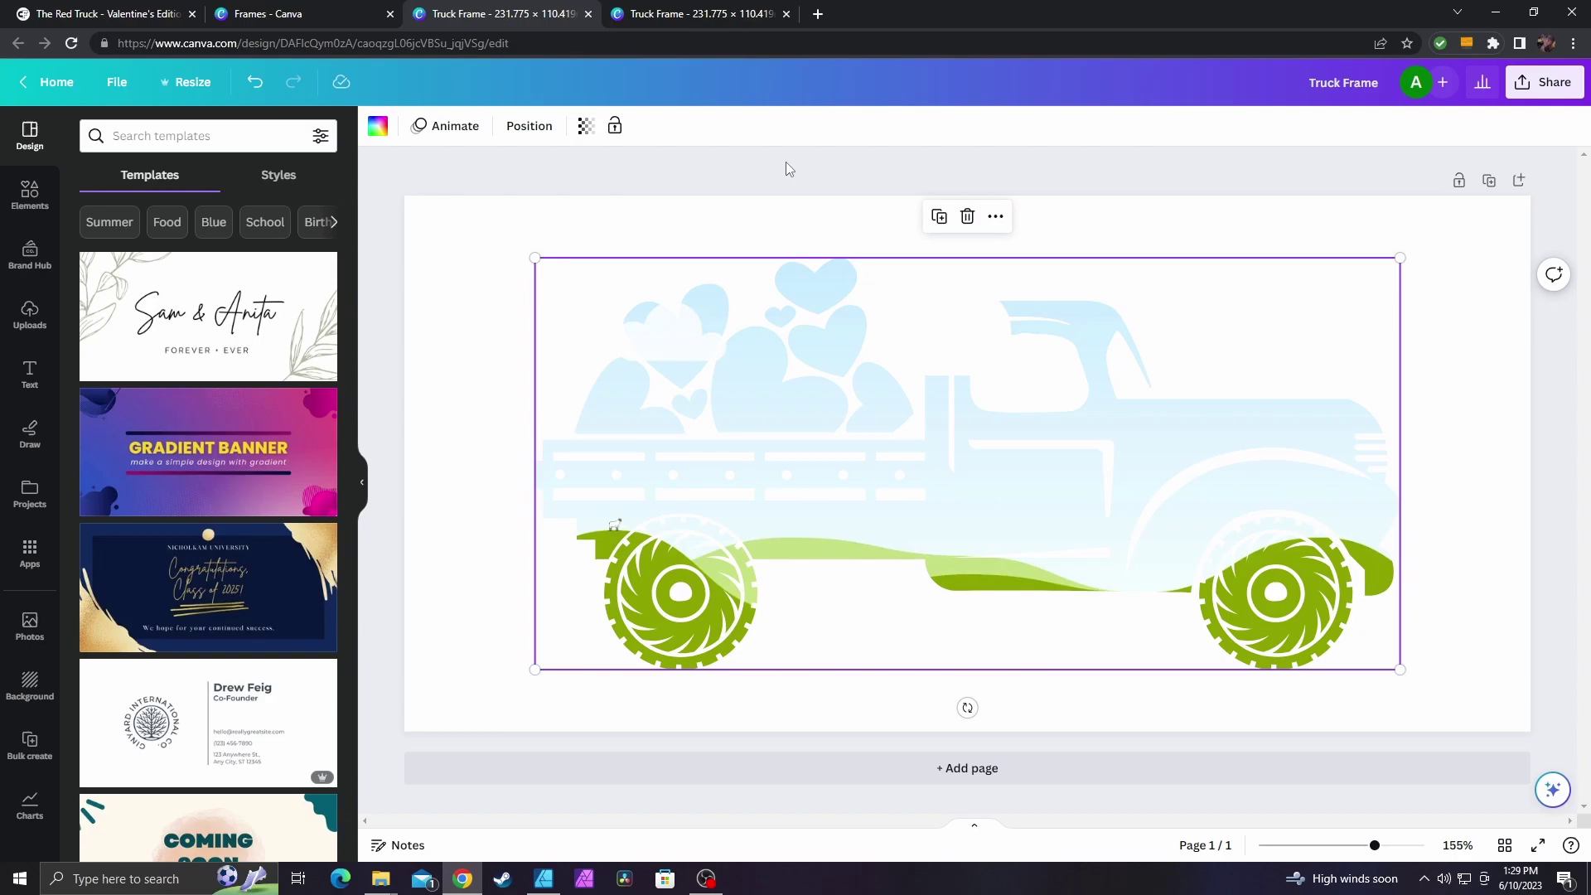
Step: Fill the Valentine truck frame with the recently used pink, teal and yellow gradient photo from Photos
left_click(29, 626)
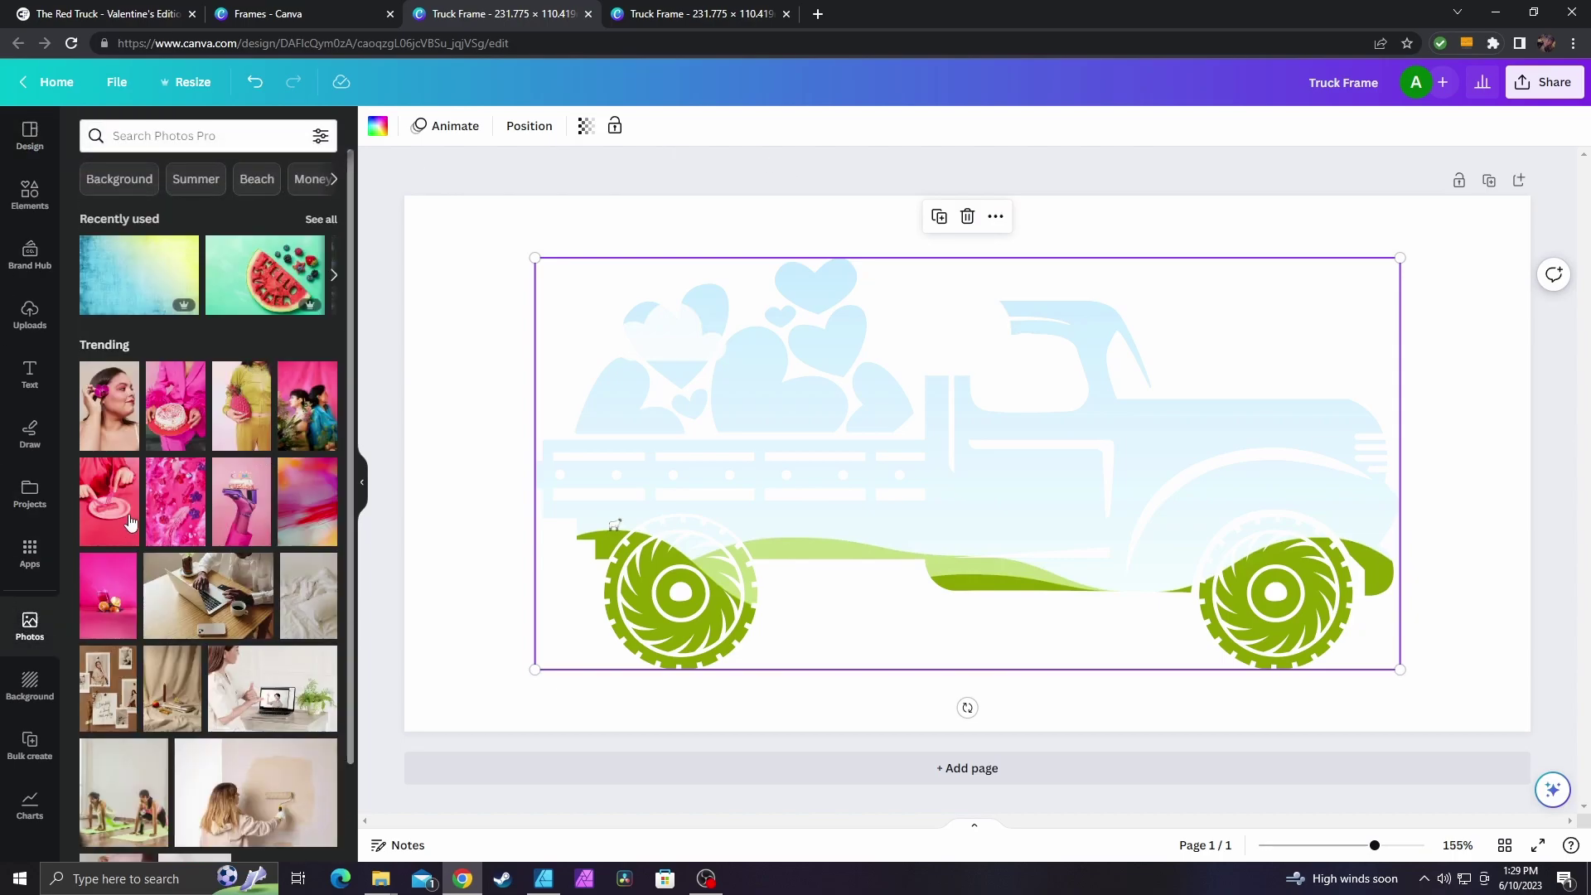
left_click_drag(154, 278, 860, 363)
left_click_drag(265, 401, 764, 435)
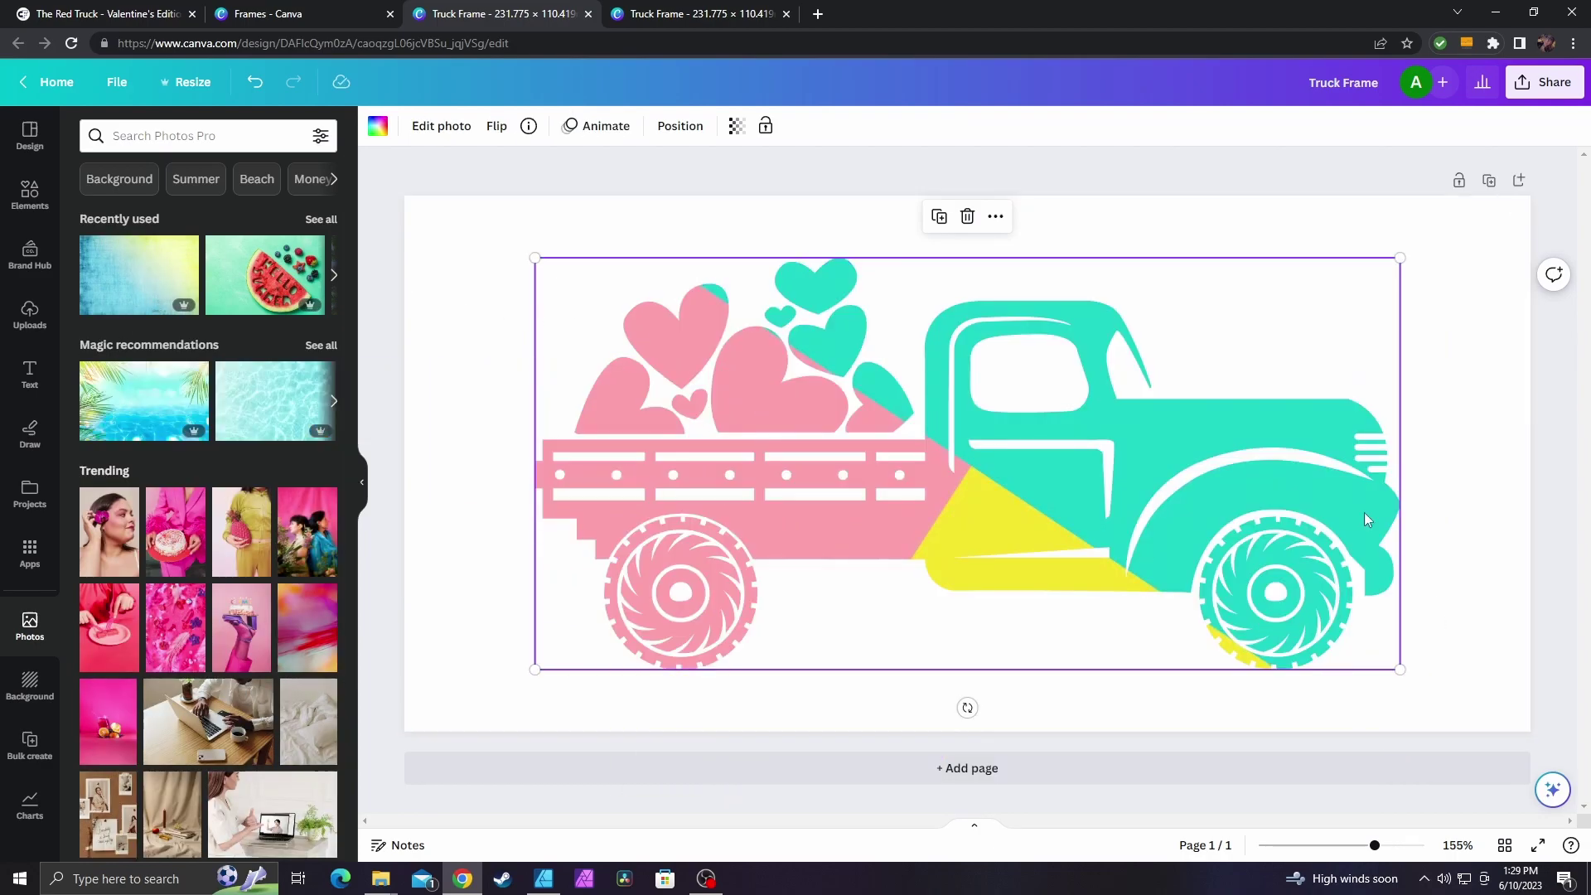
Step: Browse Creative Fabrica's Freebies > Free SVGs grid, then return to the Affinity Designer truck design
left_click(96, 8)
scroll(688, 447, "up", 3)
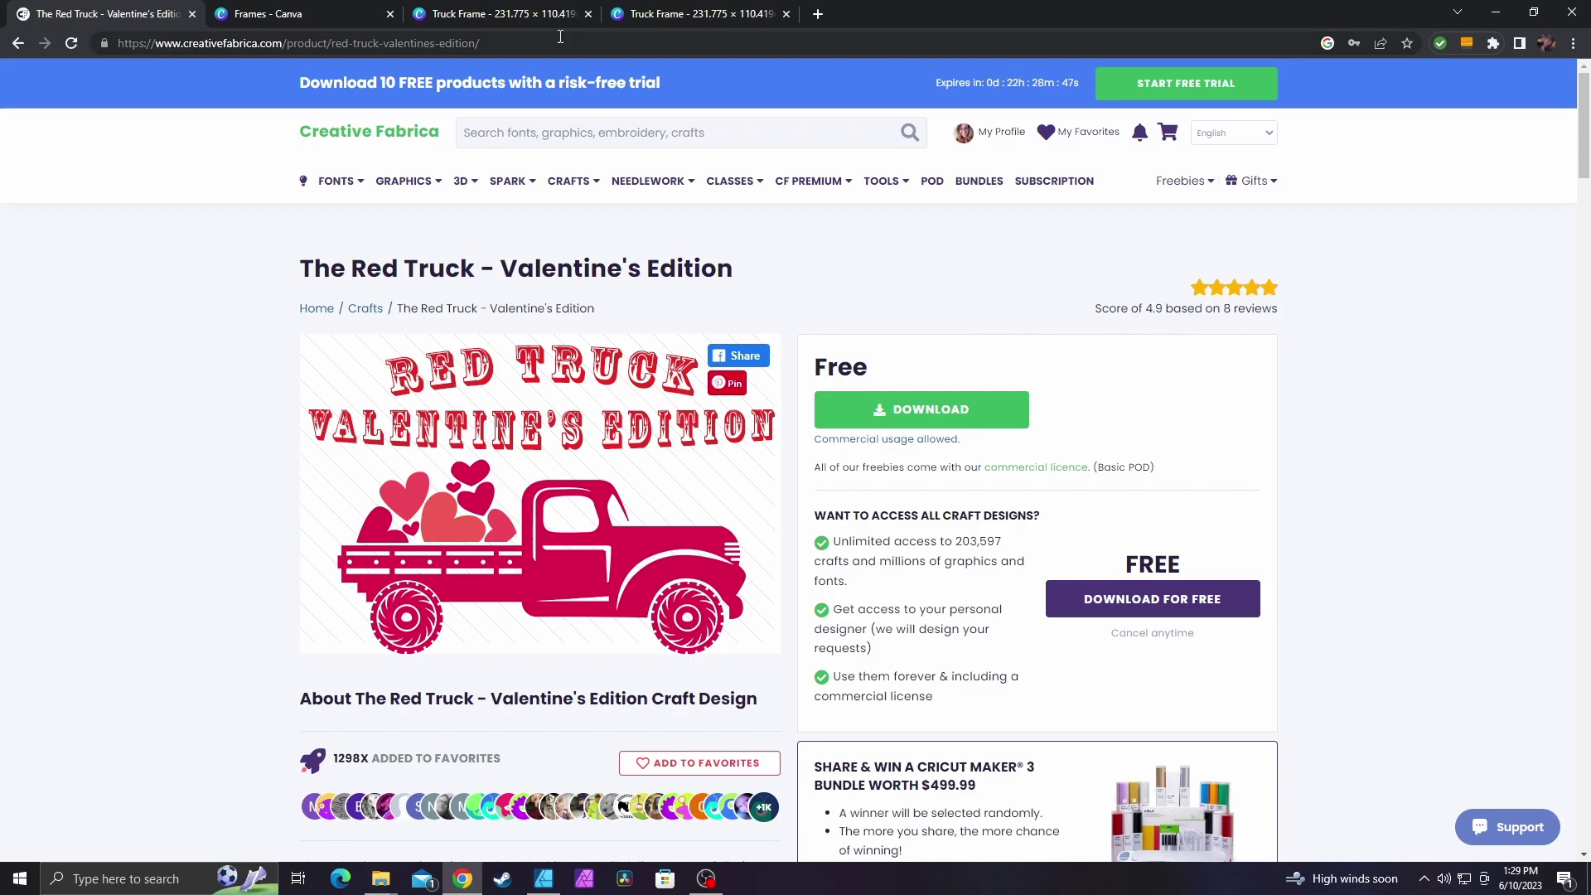
left_click(383, 145)
mouse_move(1197, 184)
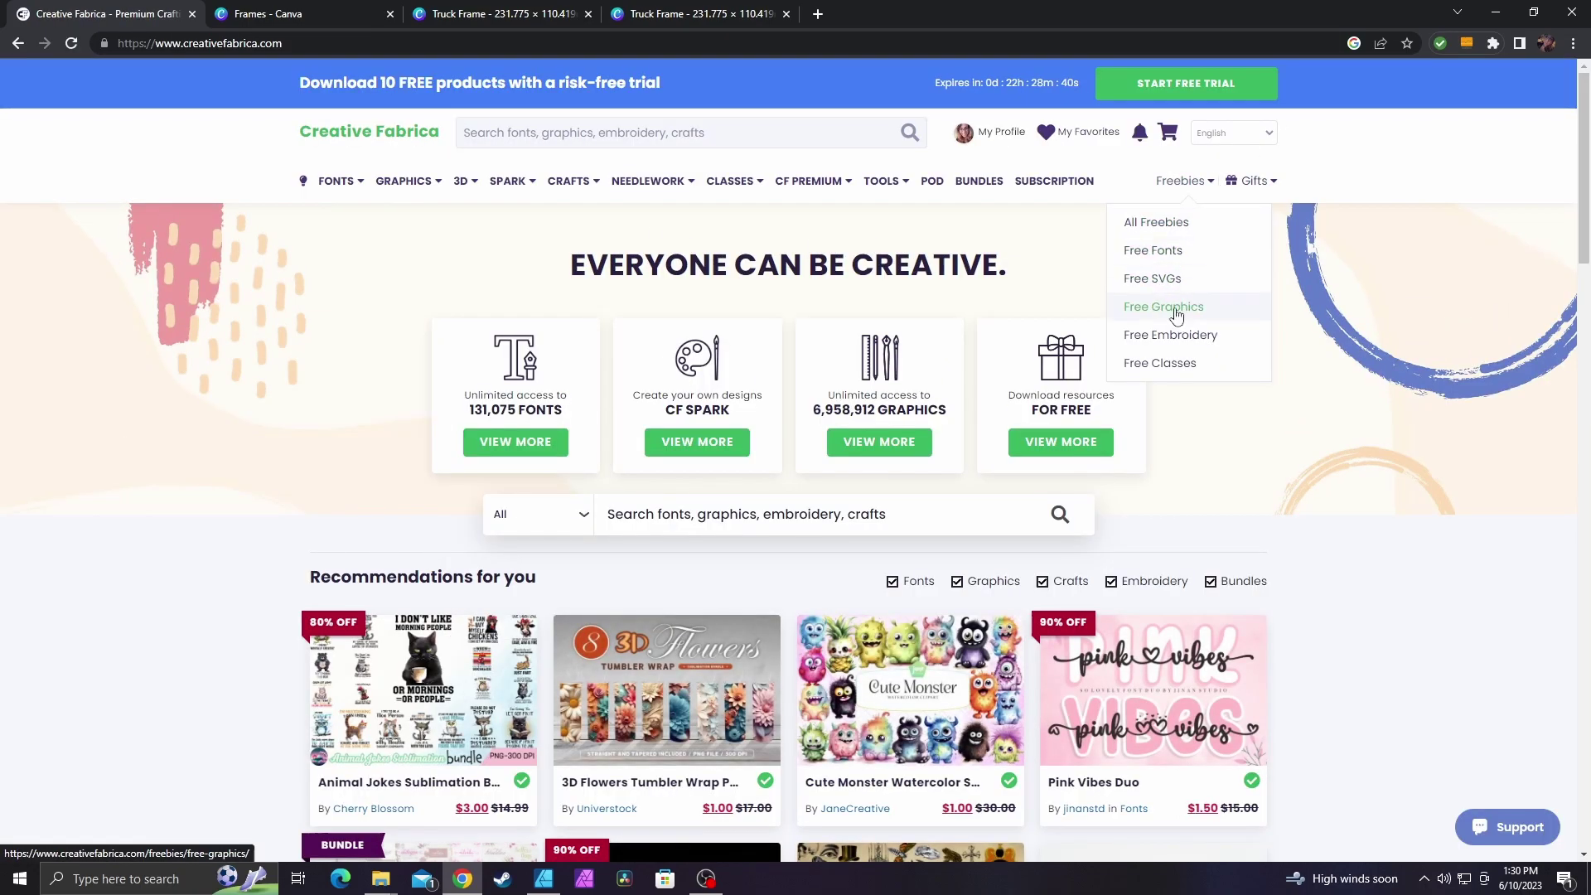
left_click(1154, 282)
scroll(1137, 286, "down", 4)
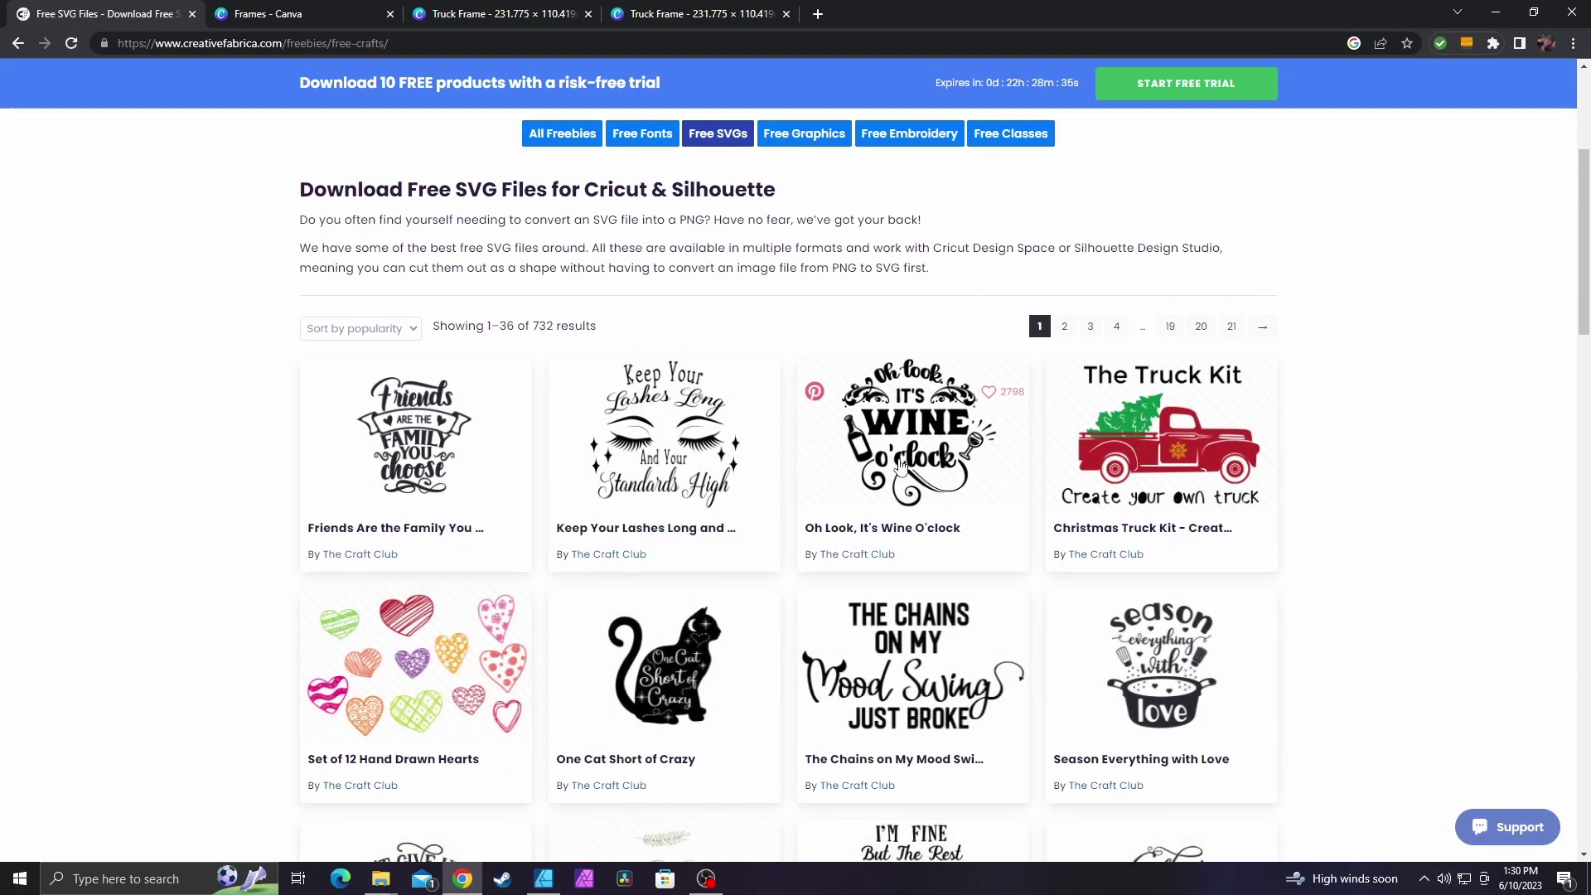
scroll(804, 371, "down", 4)
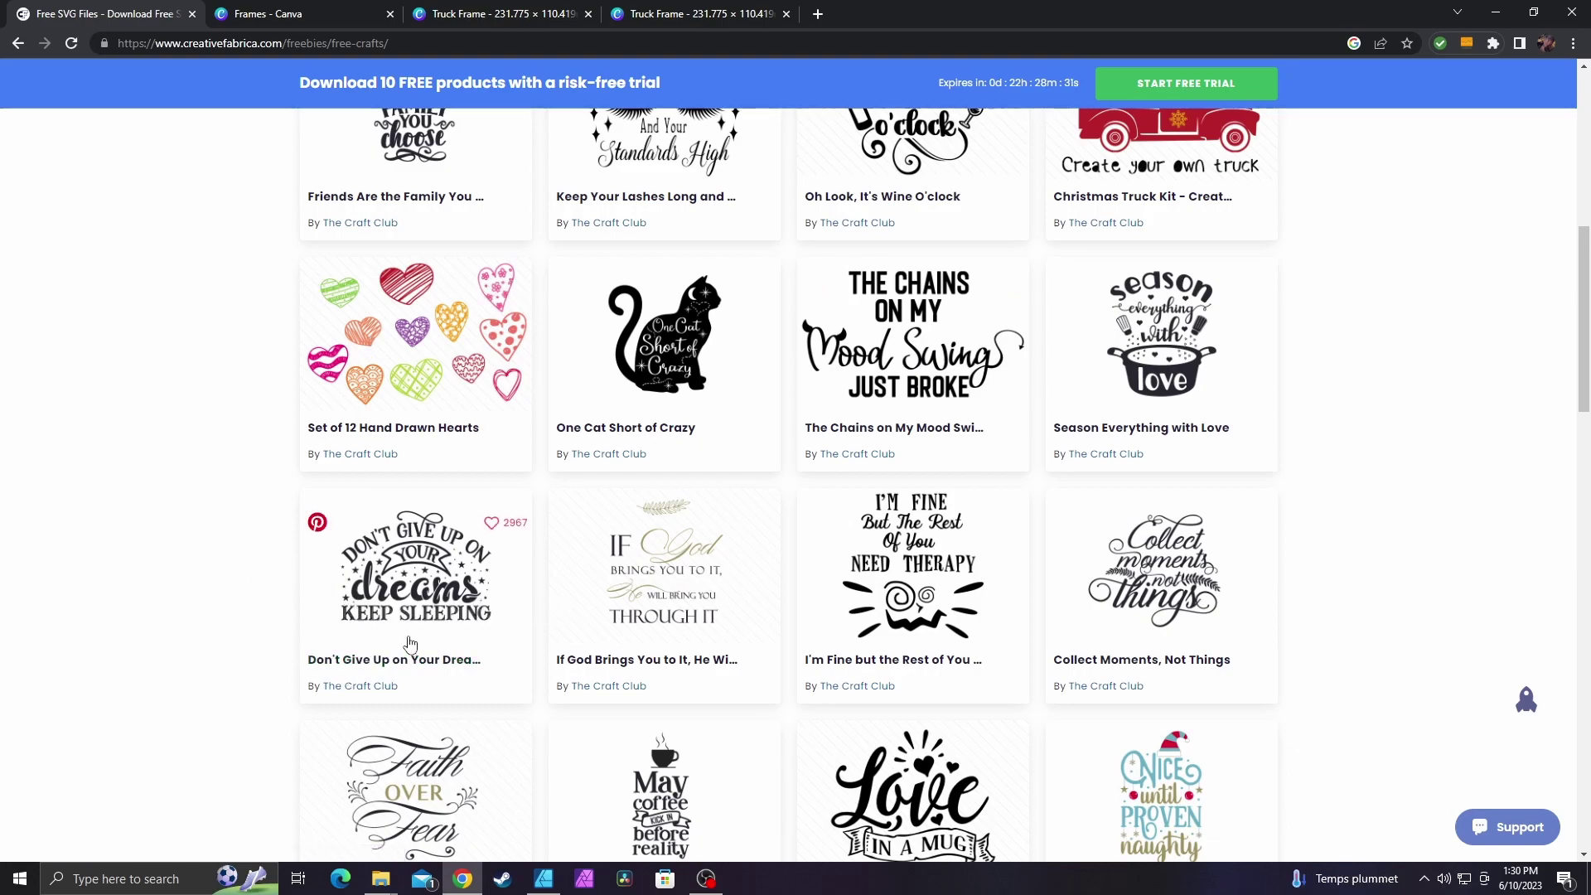
left_click(544, 879)
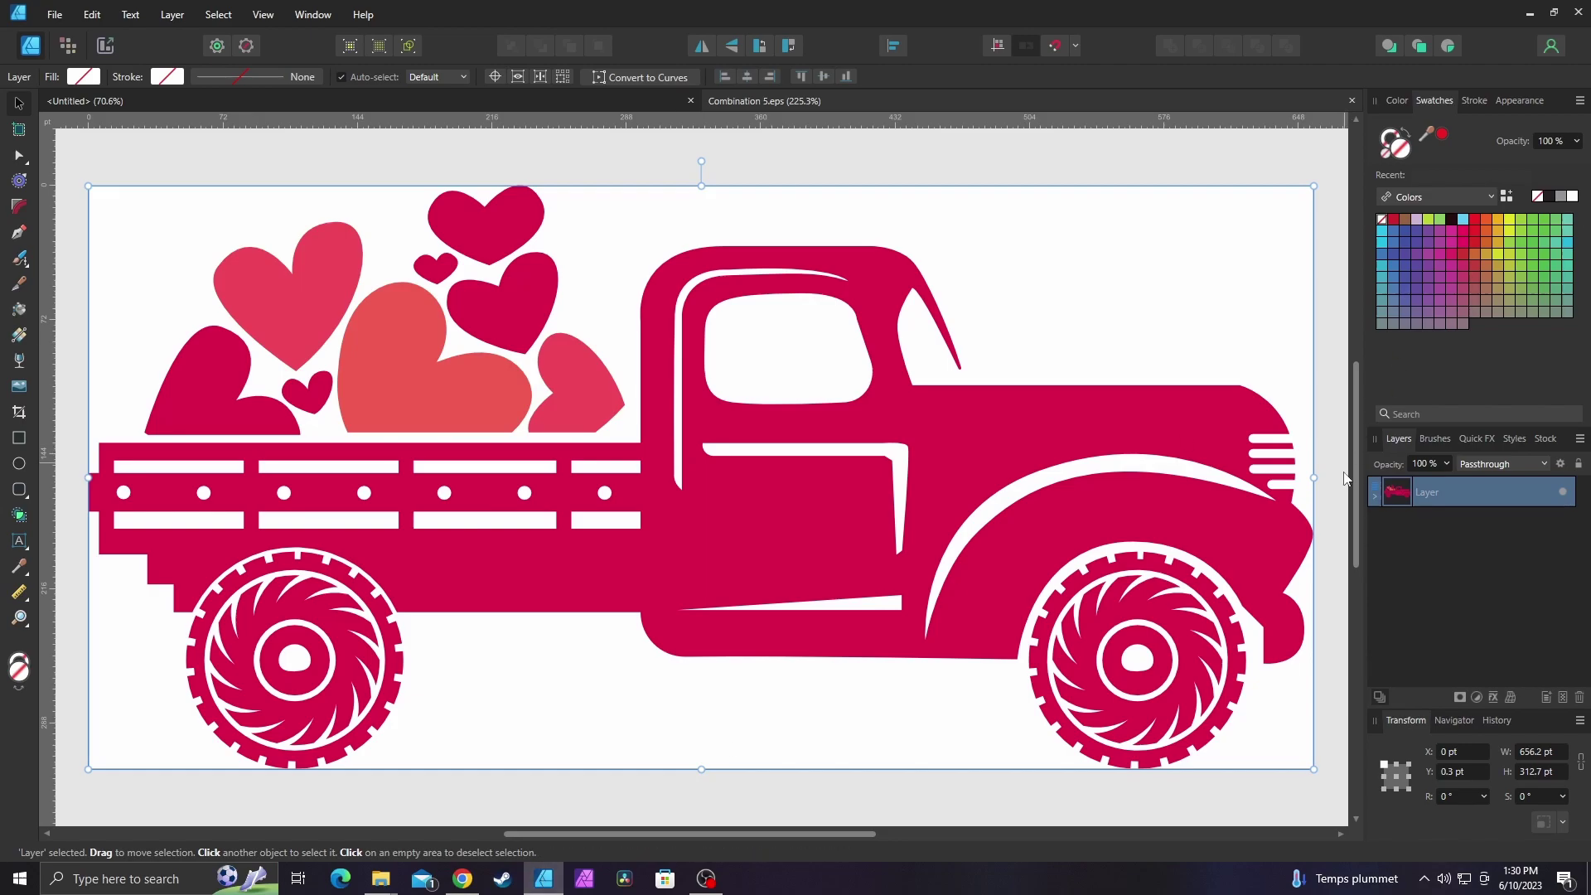
Step: Combine all 14 truck and heart pieces with Add, then Add the two resulting curves into one shape
left_click(1373, 494)
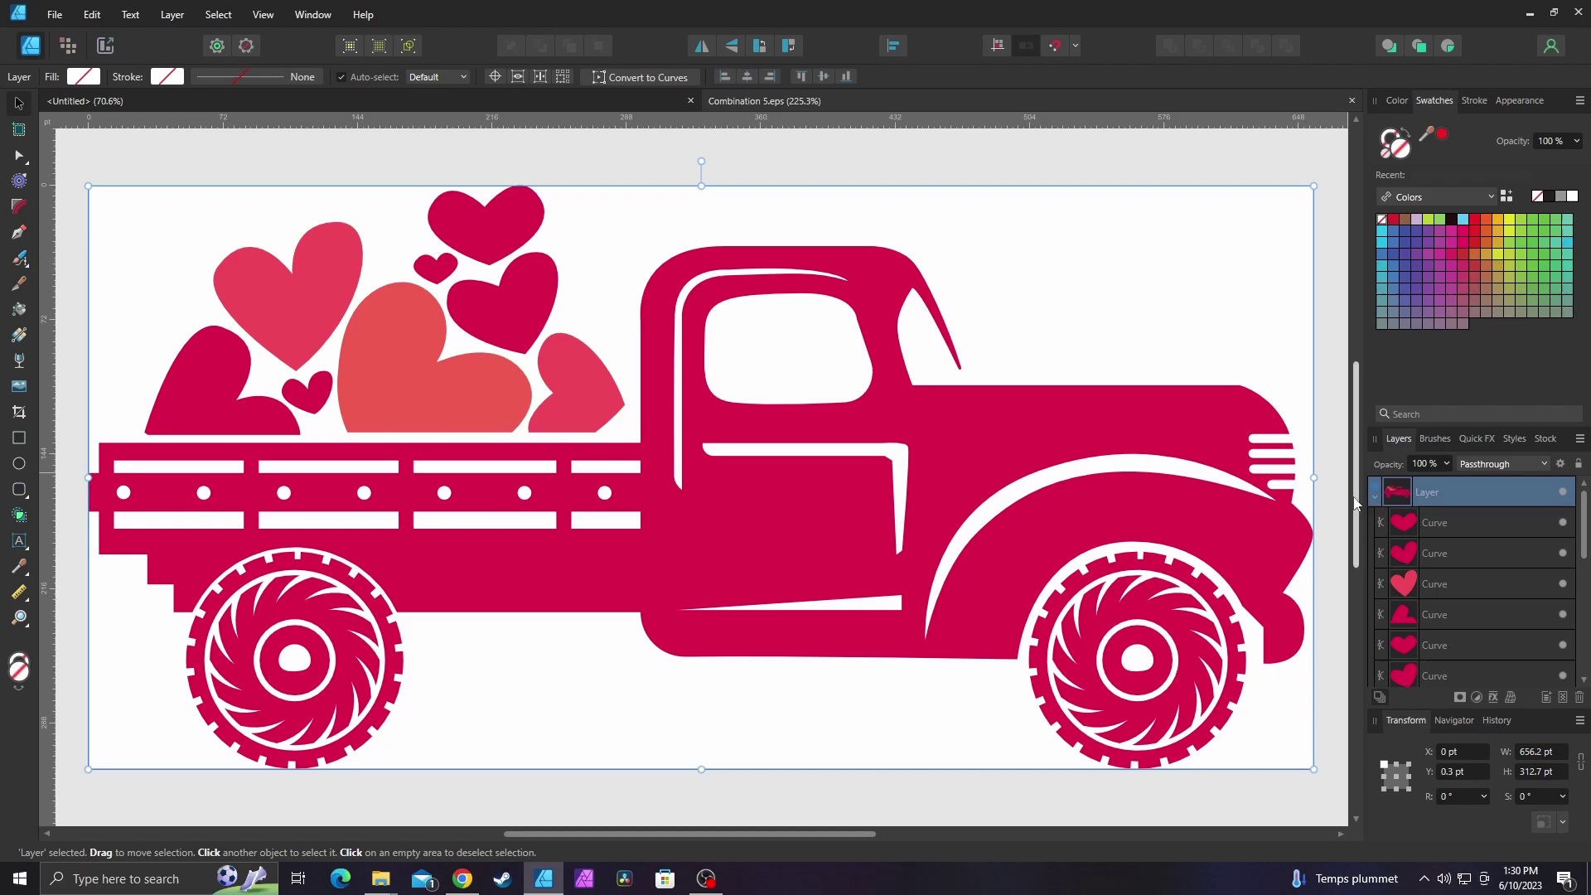
left_click(77, 155)
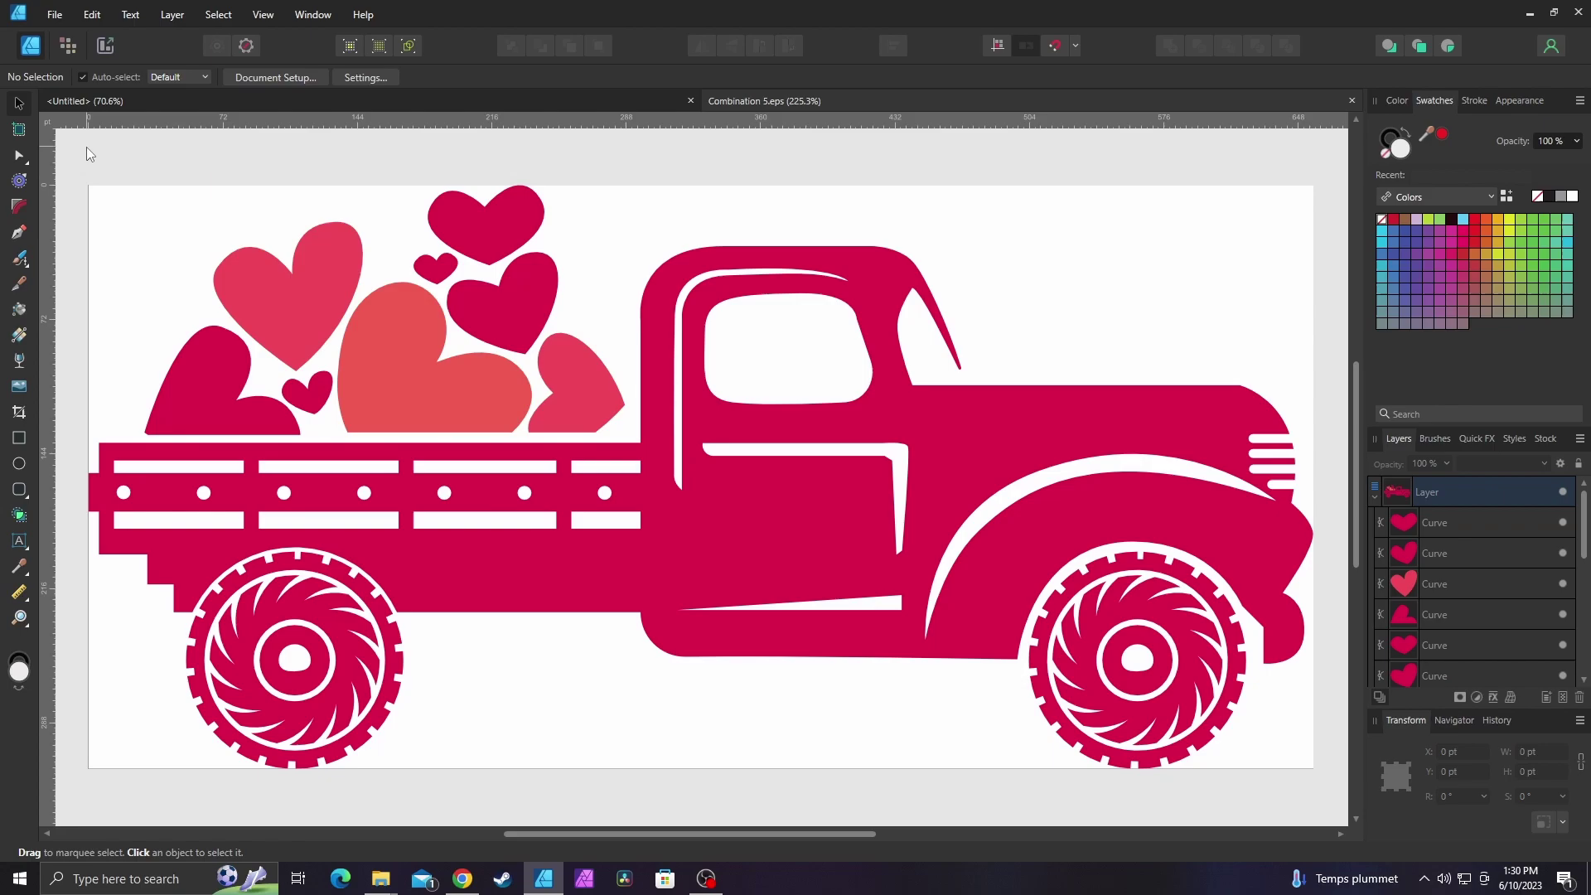
left_click_drag(86, 147, 1205, 769)
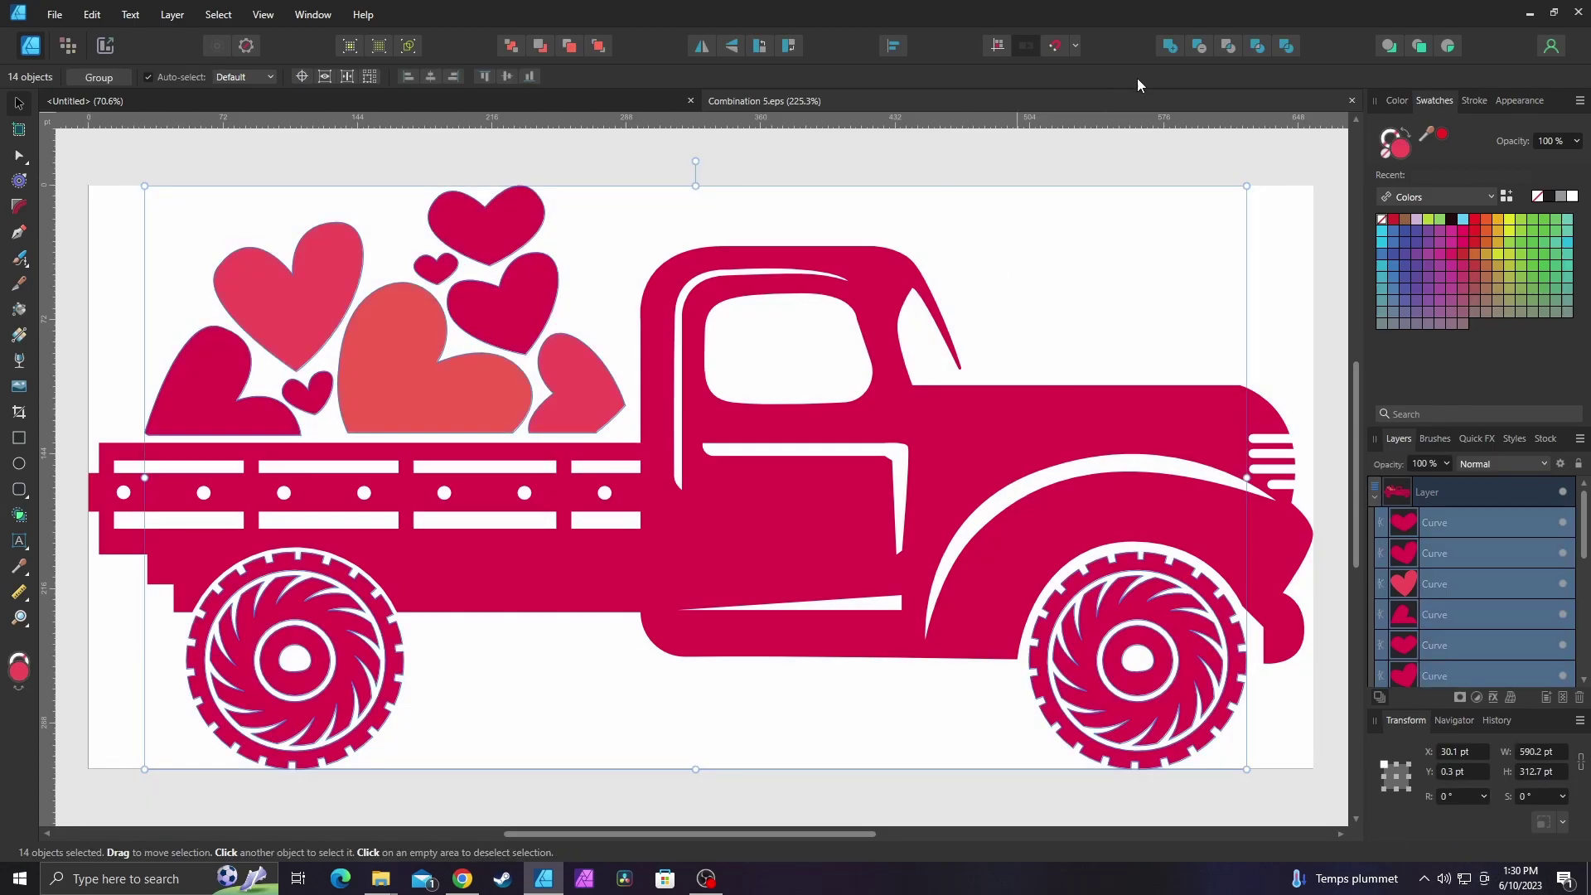
left_click(1169, 47)
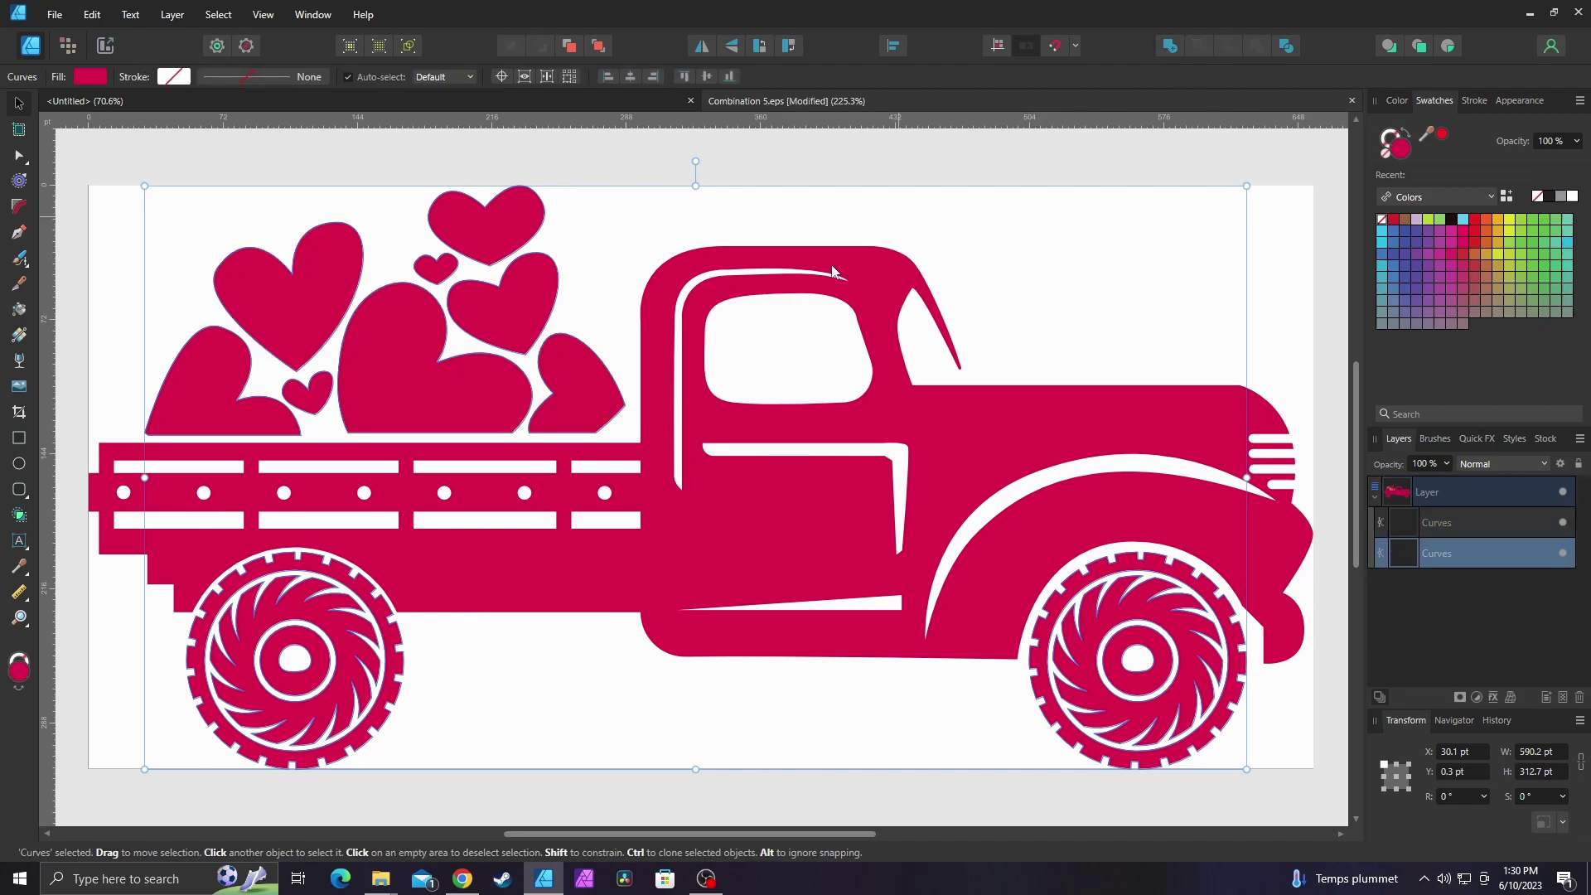
left_click(1467, 529, "shift")
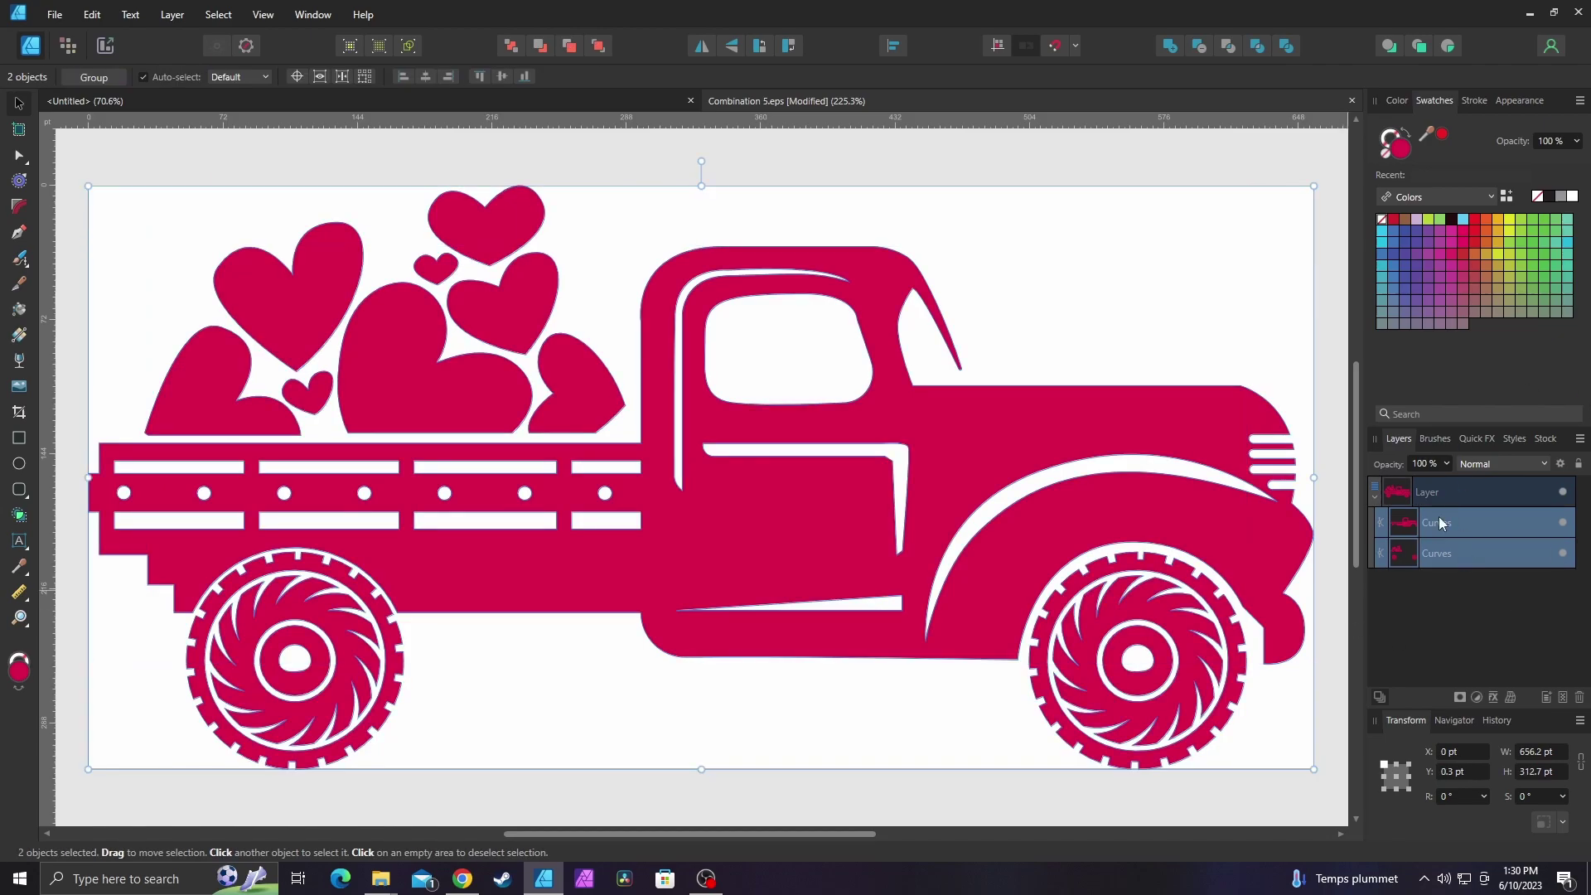
left_click(1168, 47)
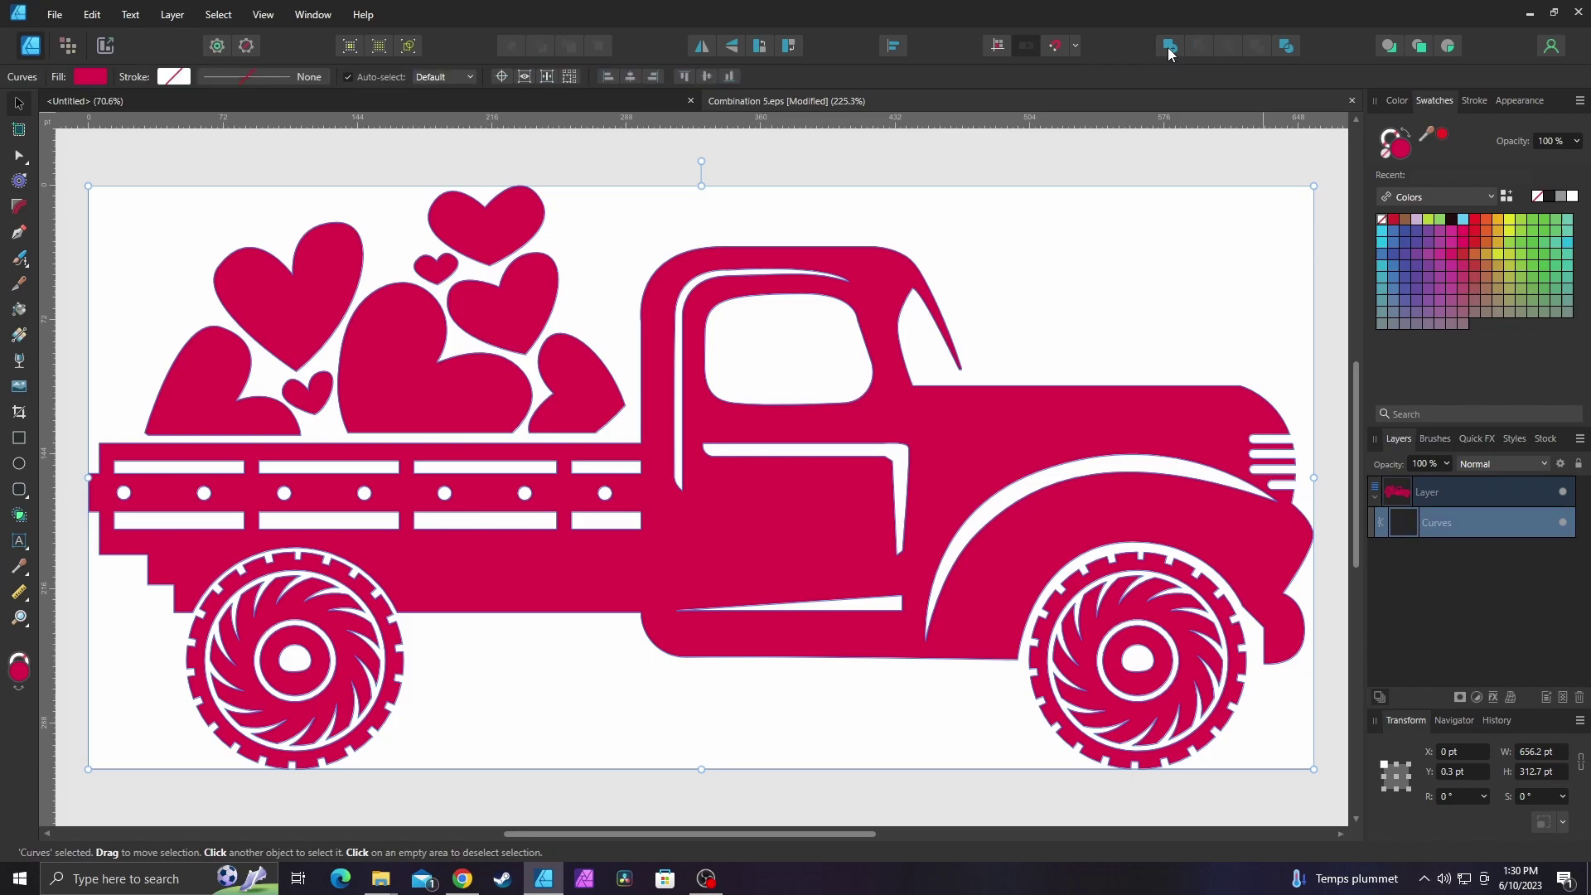
Step: Rename the merged curves layer to 'Truck'
double_click(1442, 524)
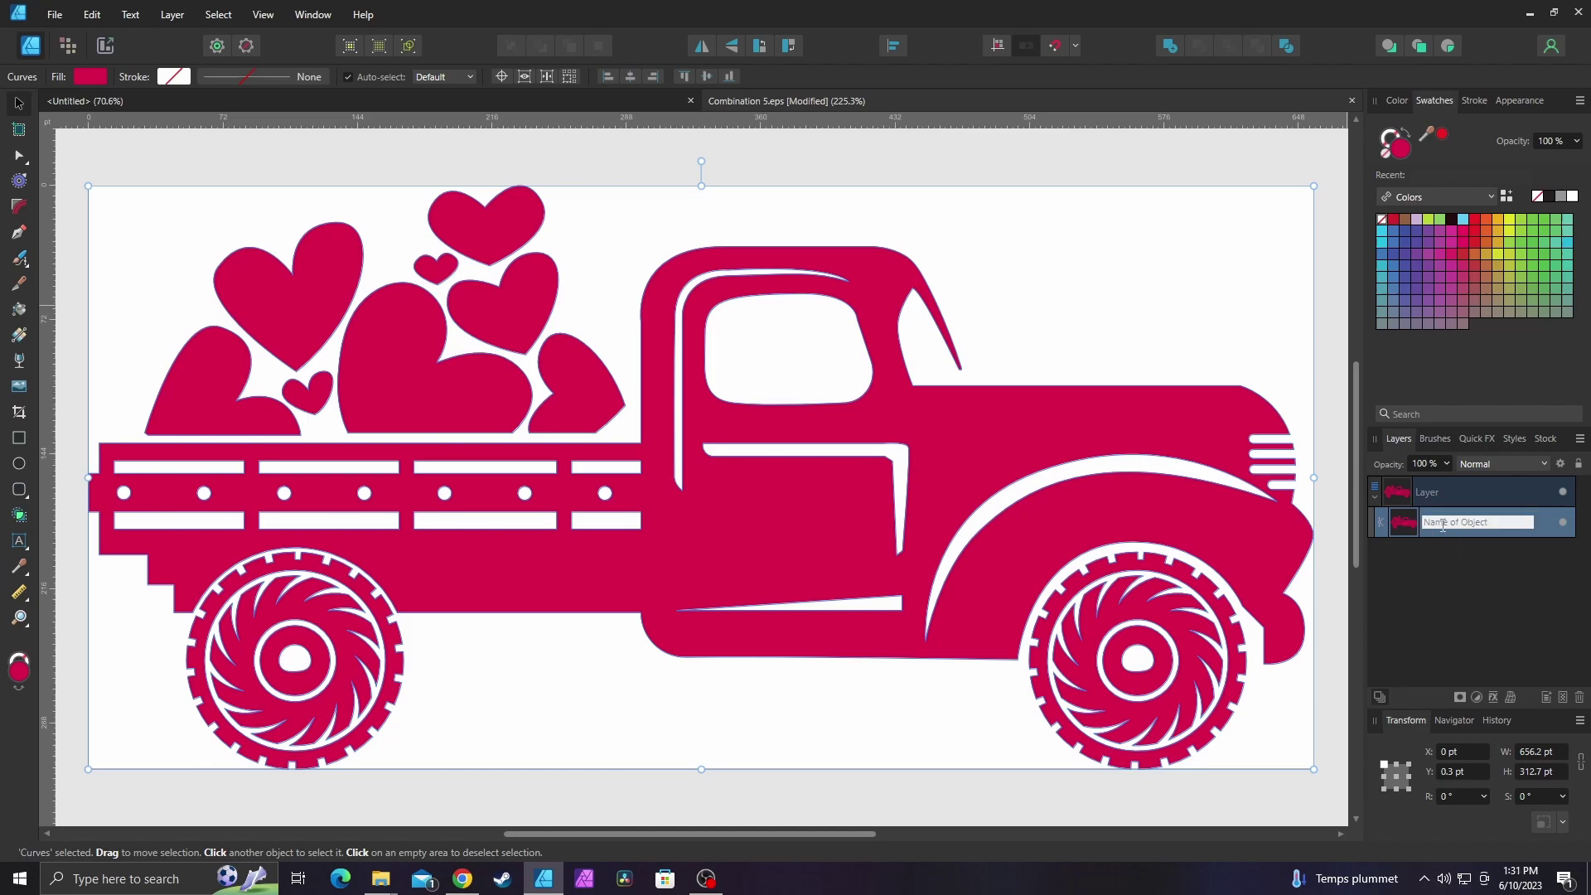
type("Truck")
key("Return")
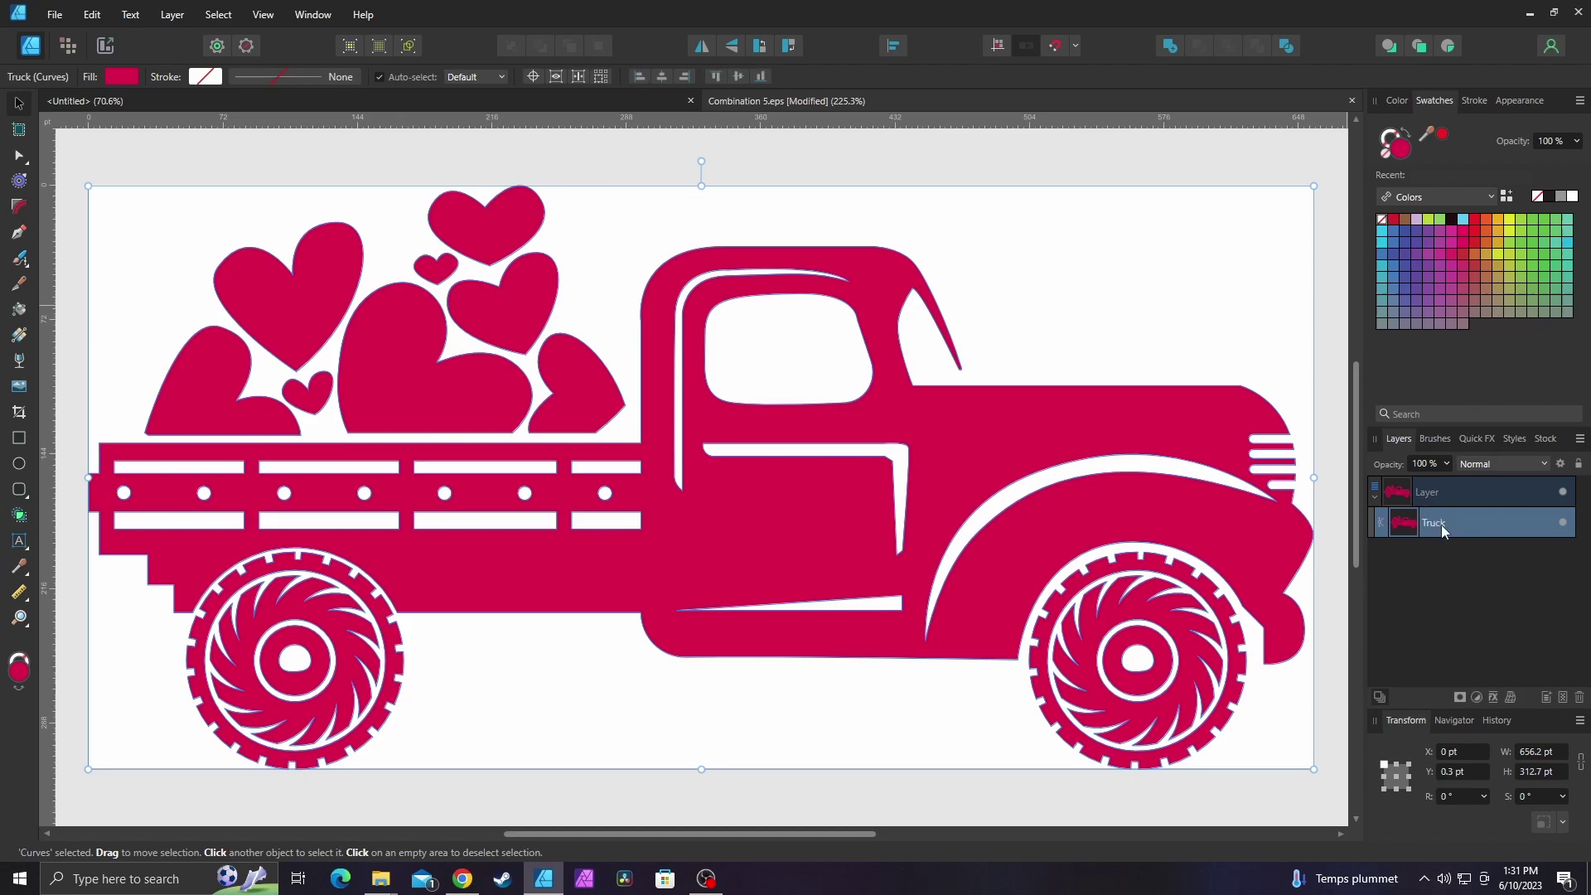
Step: From the Stock panel's Pexels 'patterns' results, place the black-and-white striped photo over the truck
left_click(314, 15)
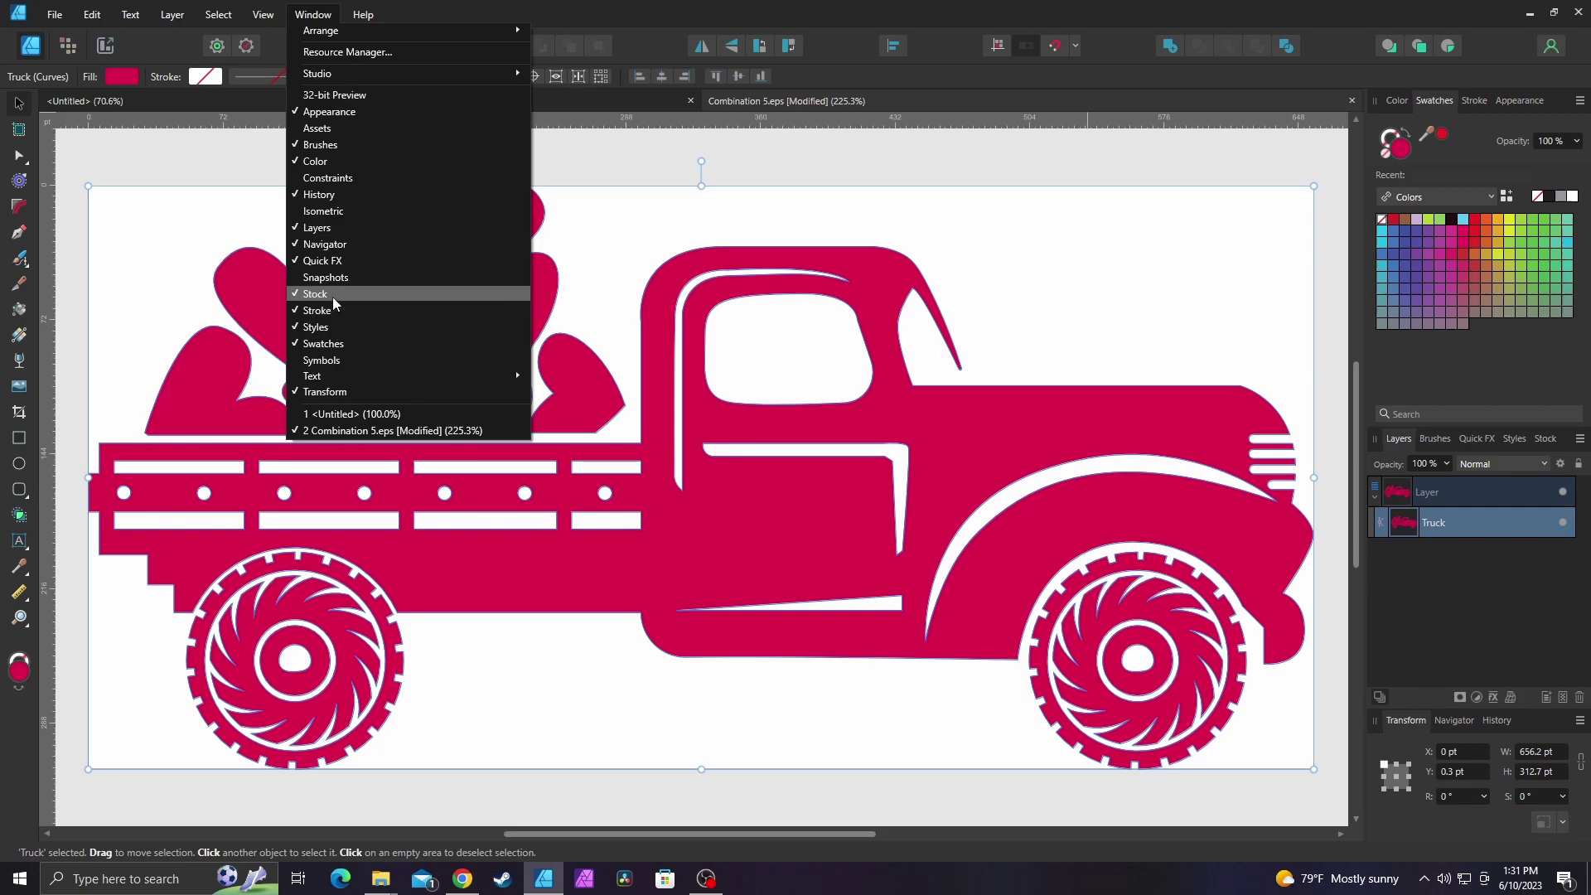
left_click(1547, 441)
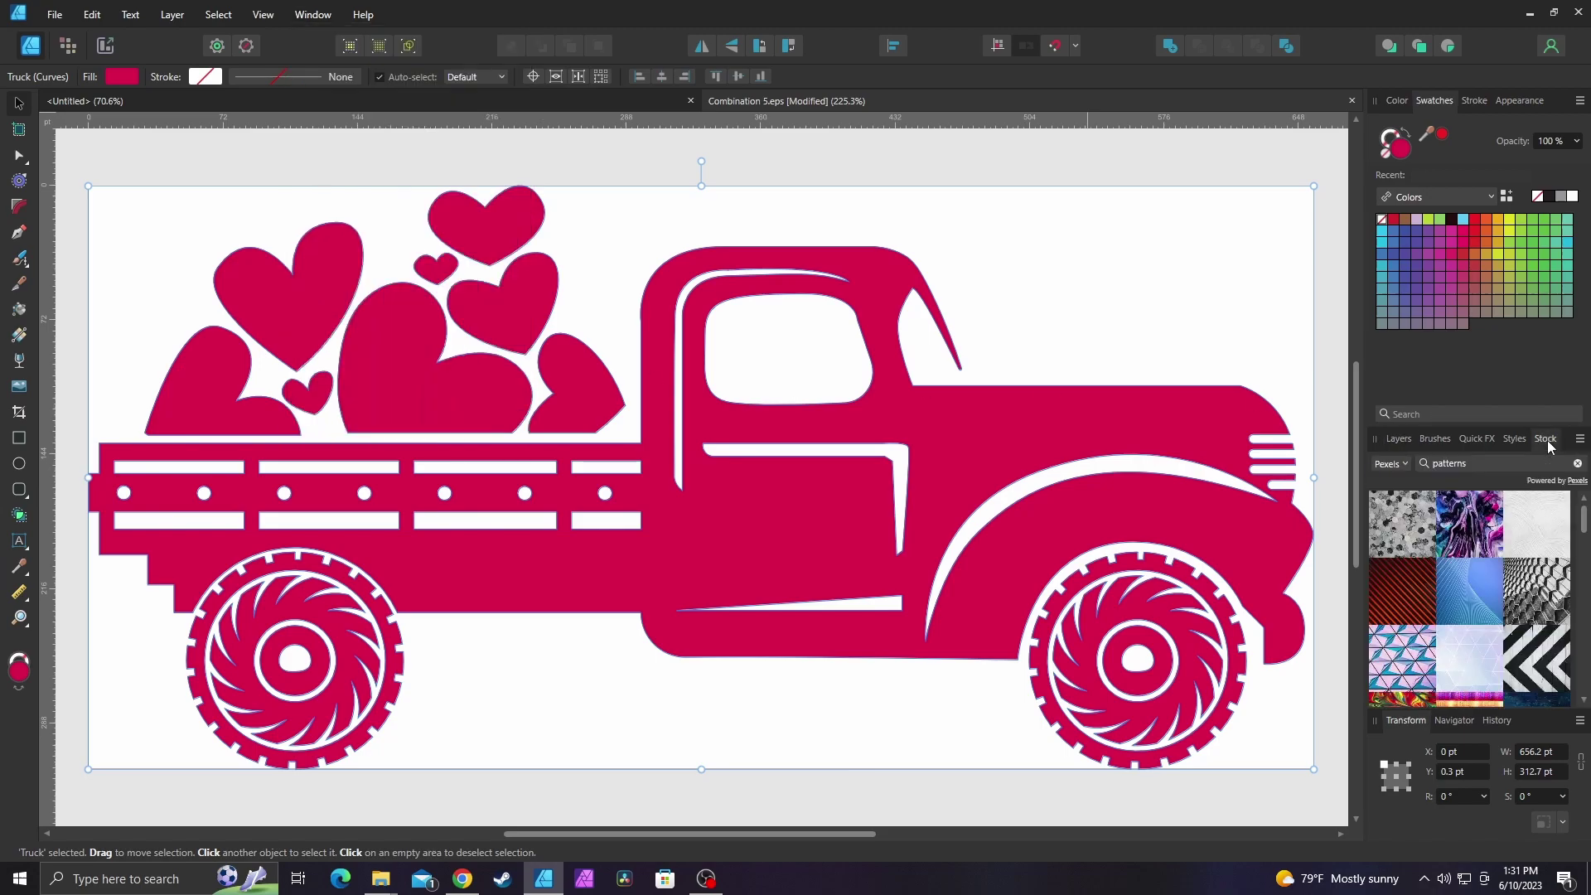
scroll(1484, 570, "down", 2)
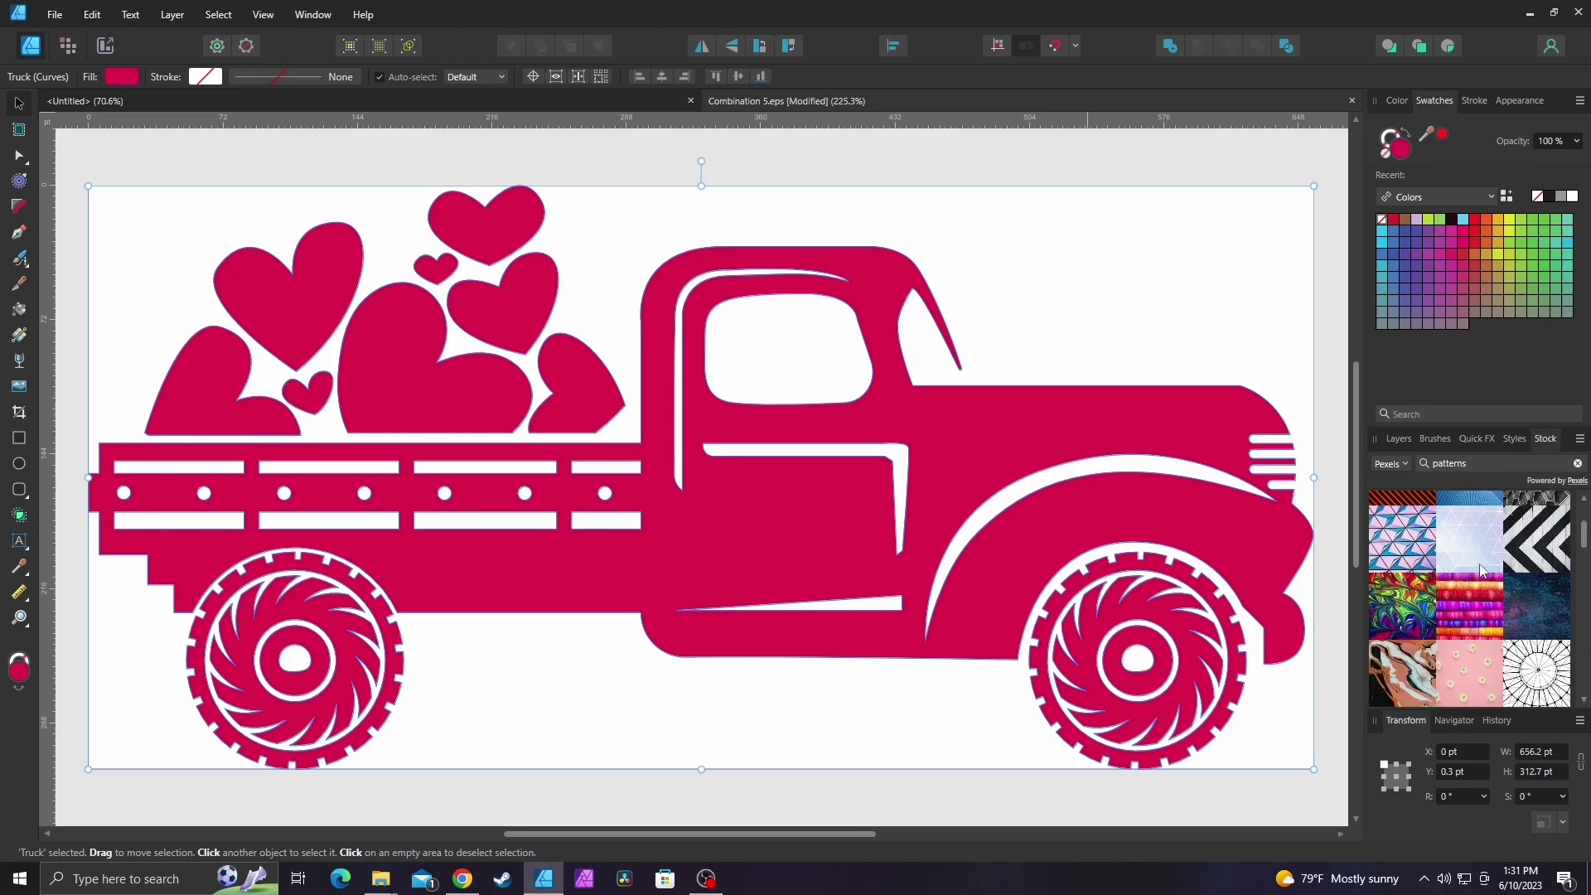
left_click_drag(1537, 579, 832, 556)
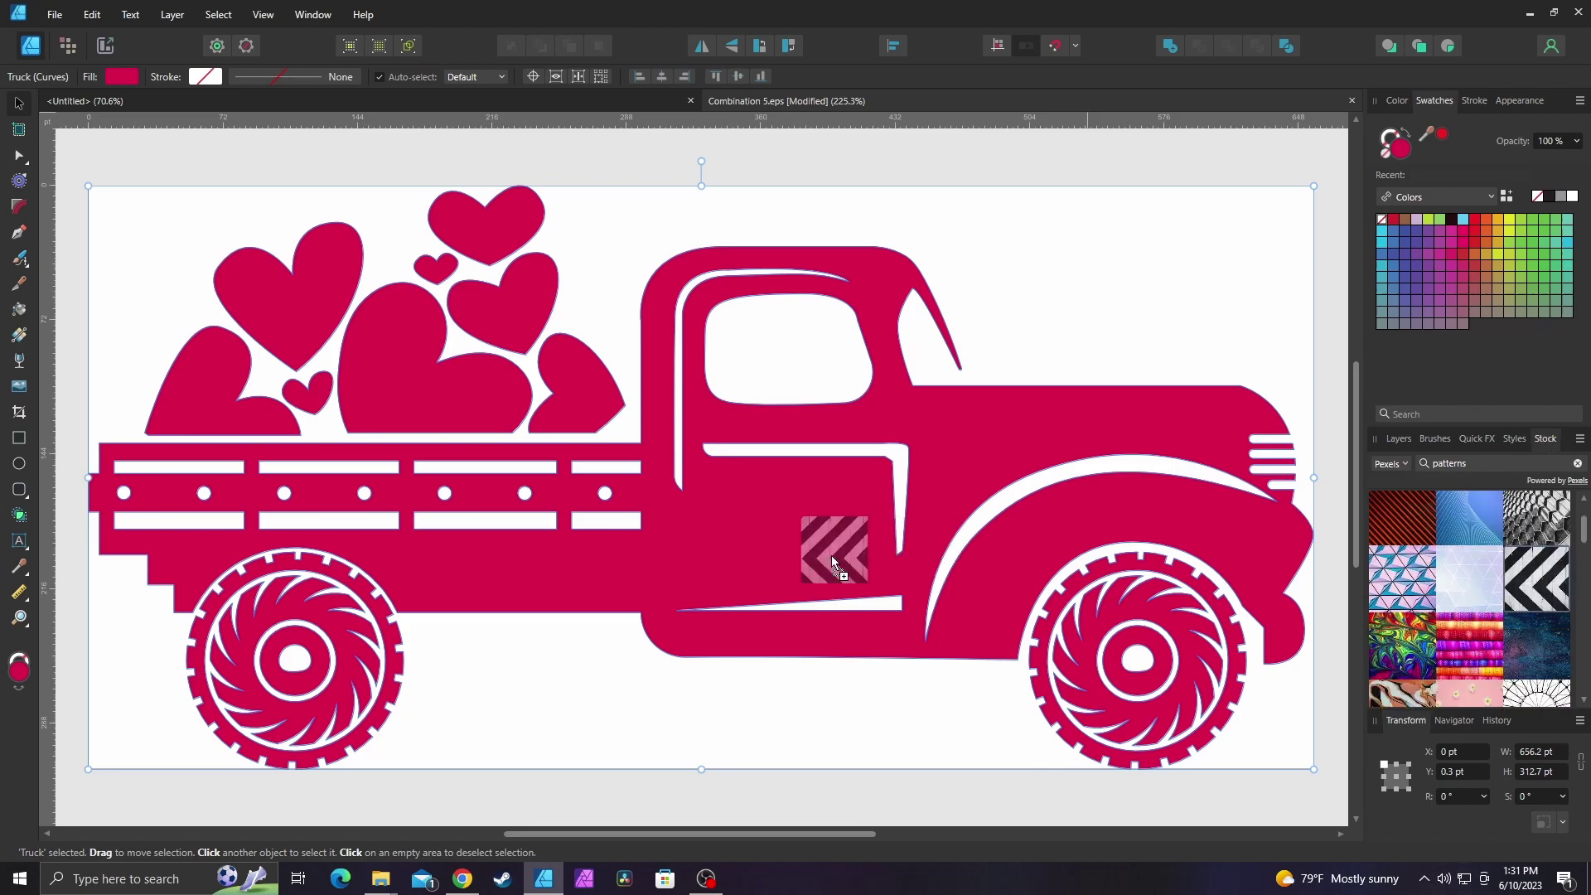
left_click_drag(1226, 502, 948, 563)
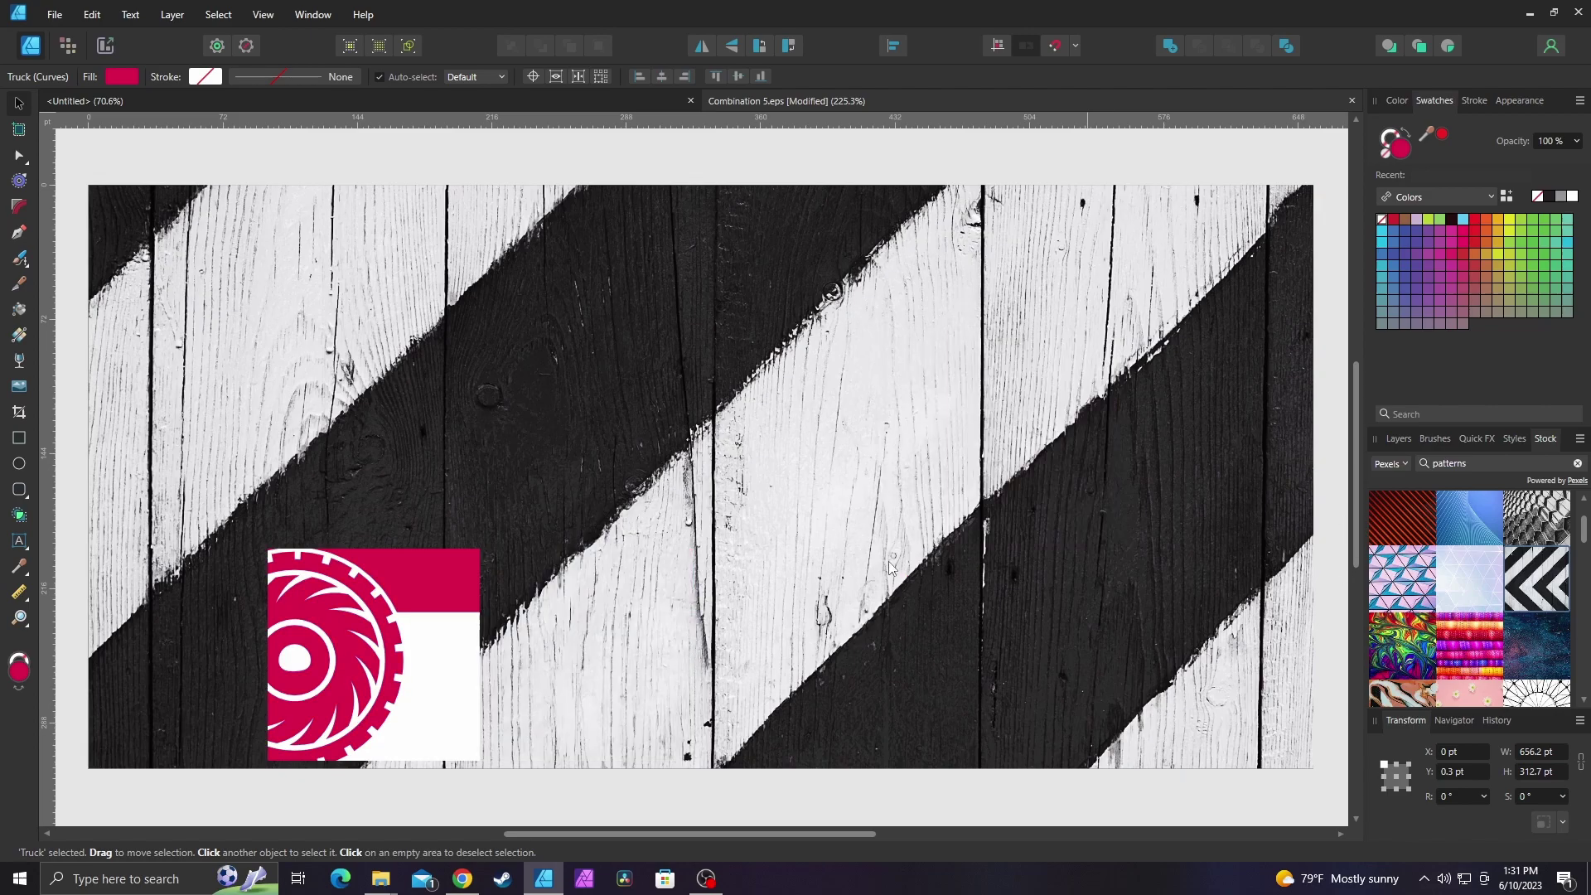
Step: Resize and position the striped wood image over the truck, then clip it into the Truck layer
left_click(1399, 438)
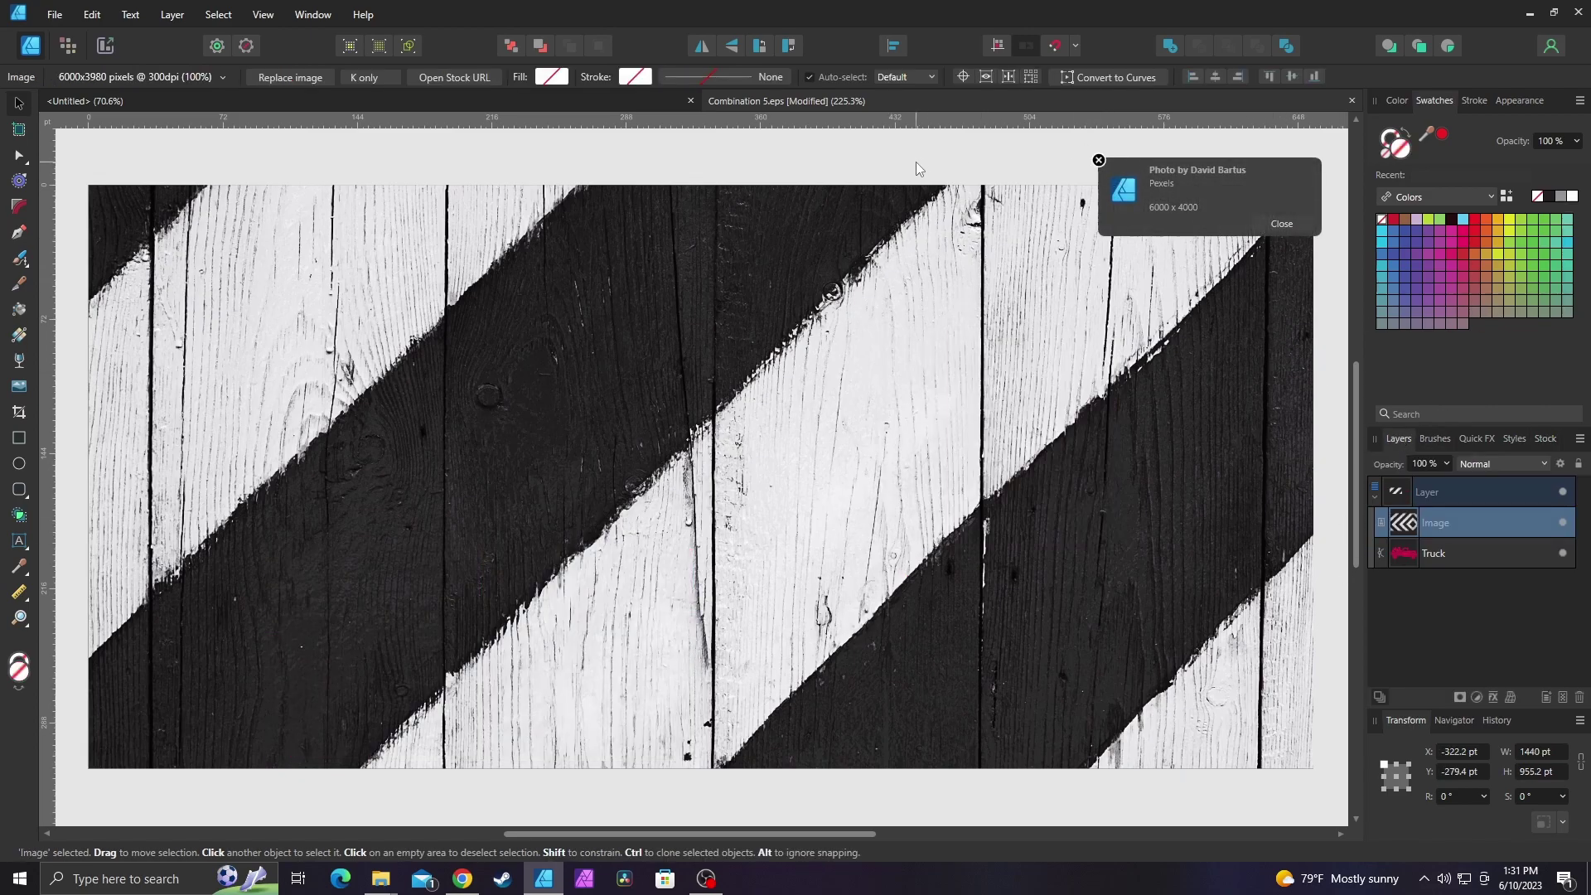
key("ctrl+minus")
key("ctrl+minus")
key("ctrl+minus")
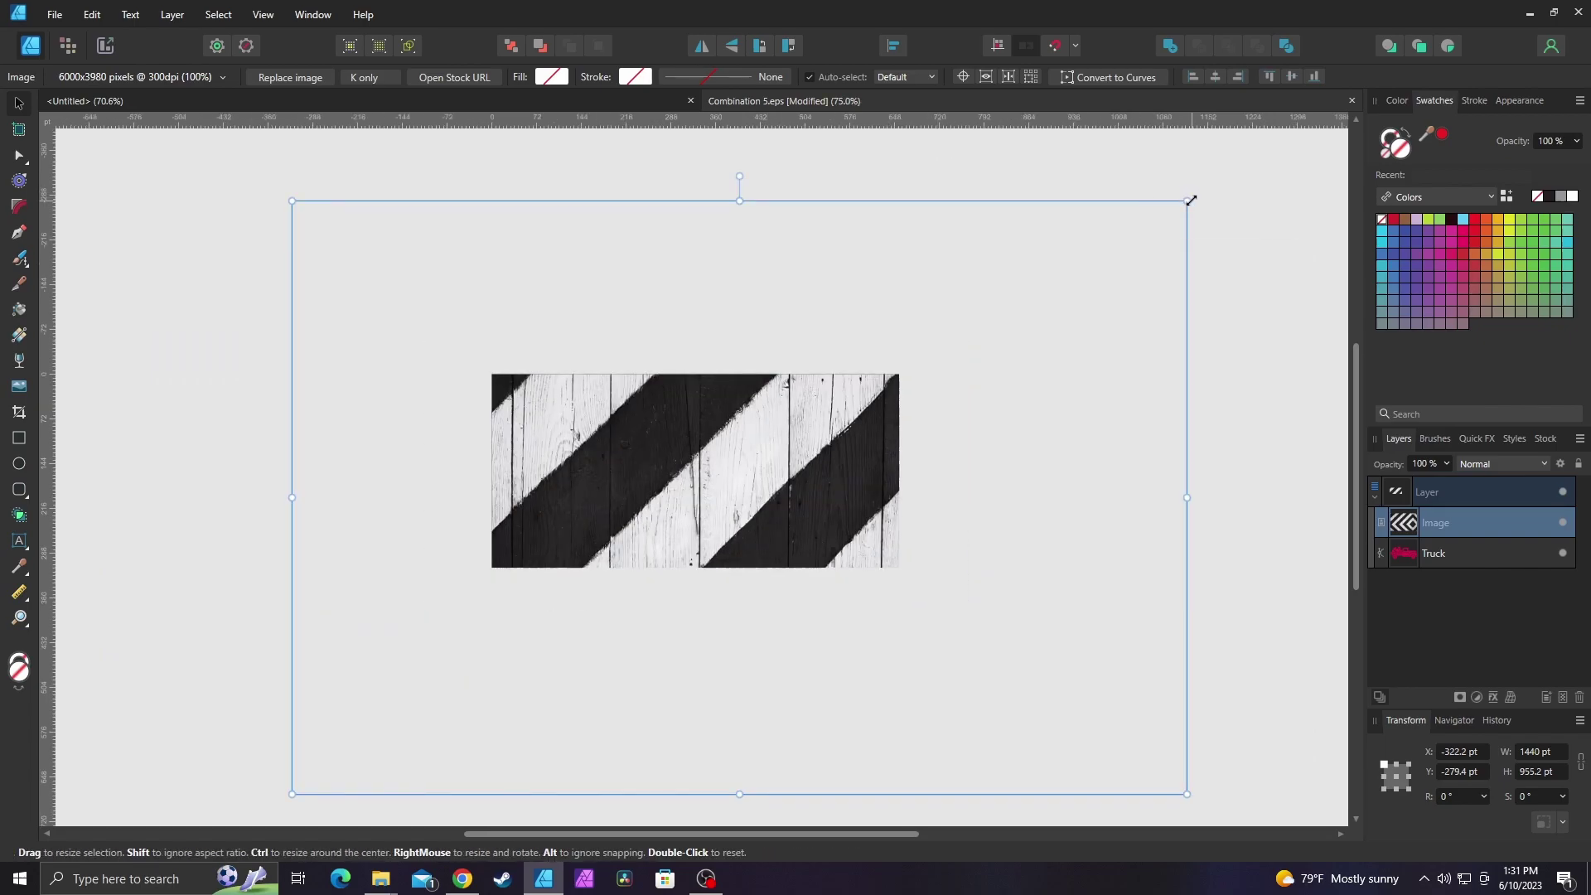
left_click_drag(1190, 200, 912, 340)
key("Caps_Lock")
left_click_drag(818, 445, 768, 435)
left_click_drag(879, 367, 900, 349)
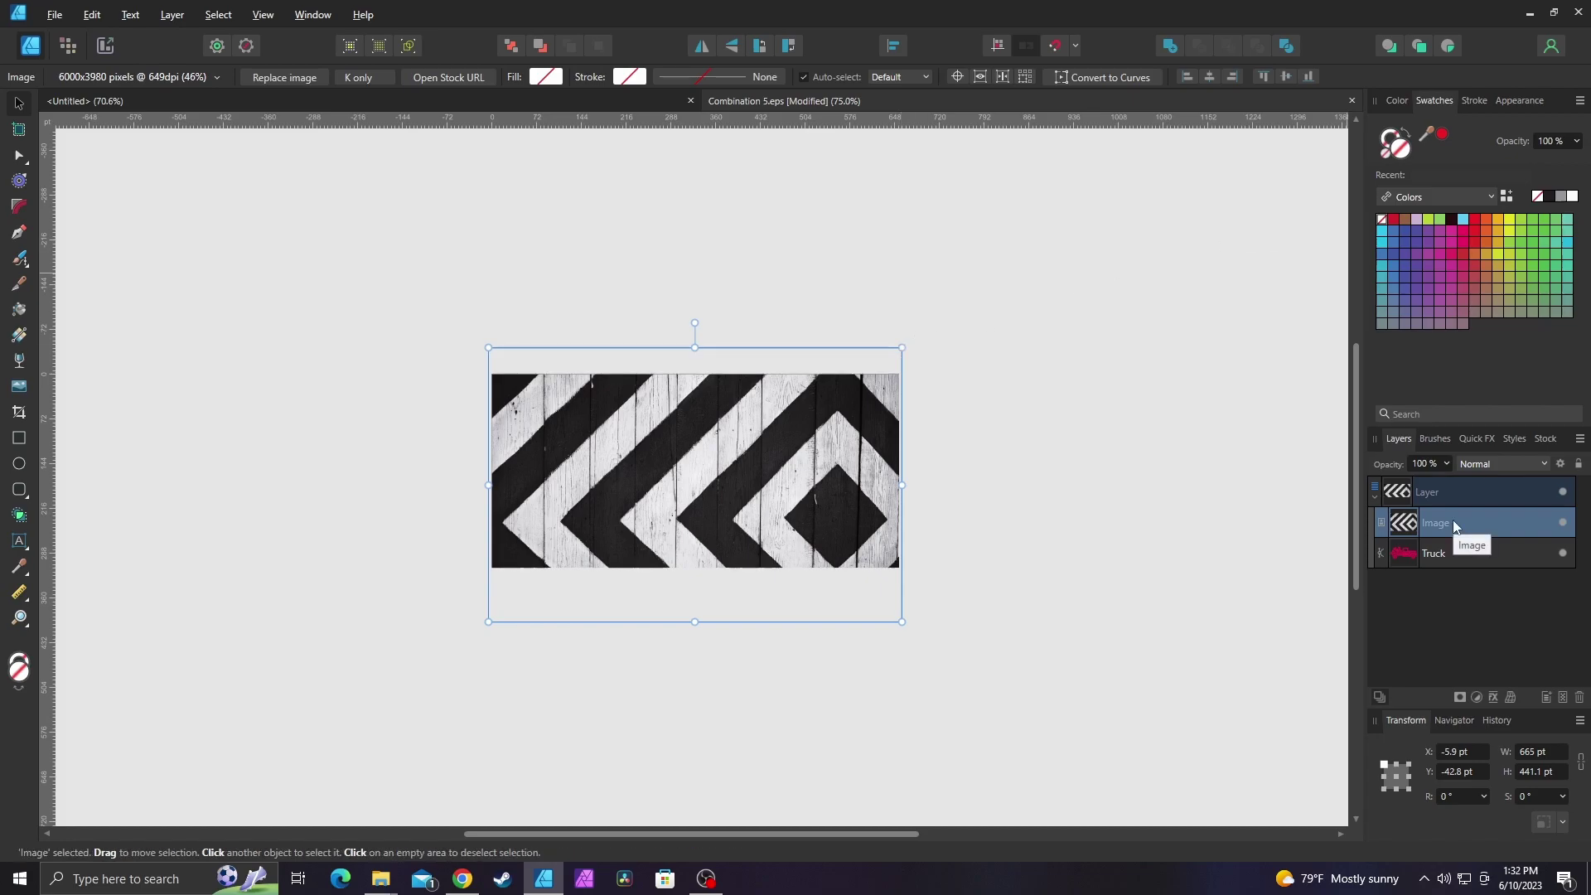
left_click_drag(1454, 526, 1453, 552)
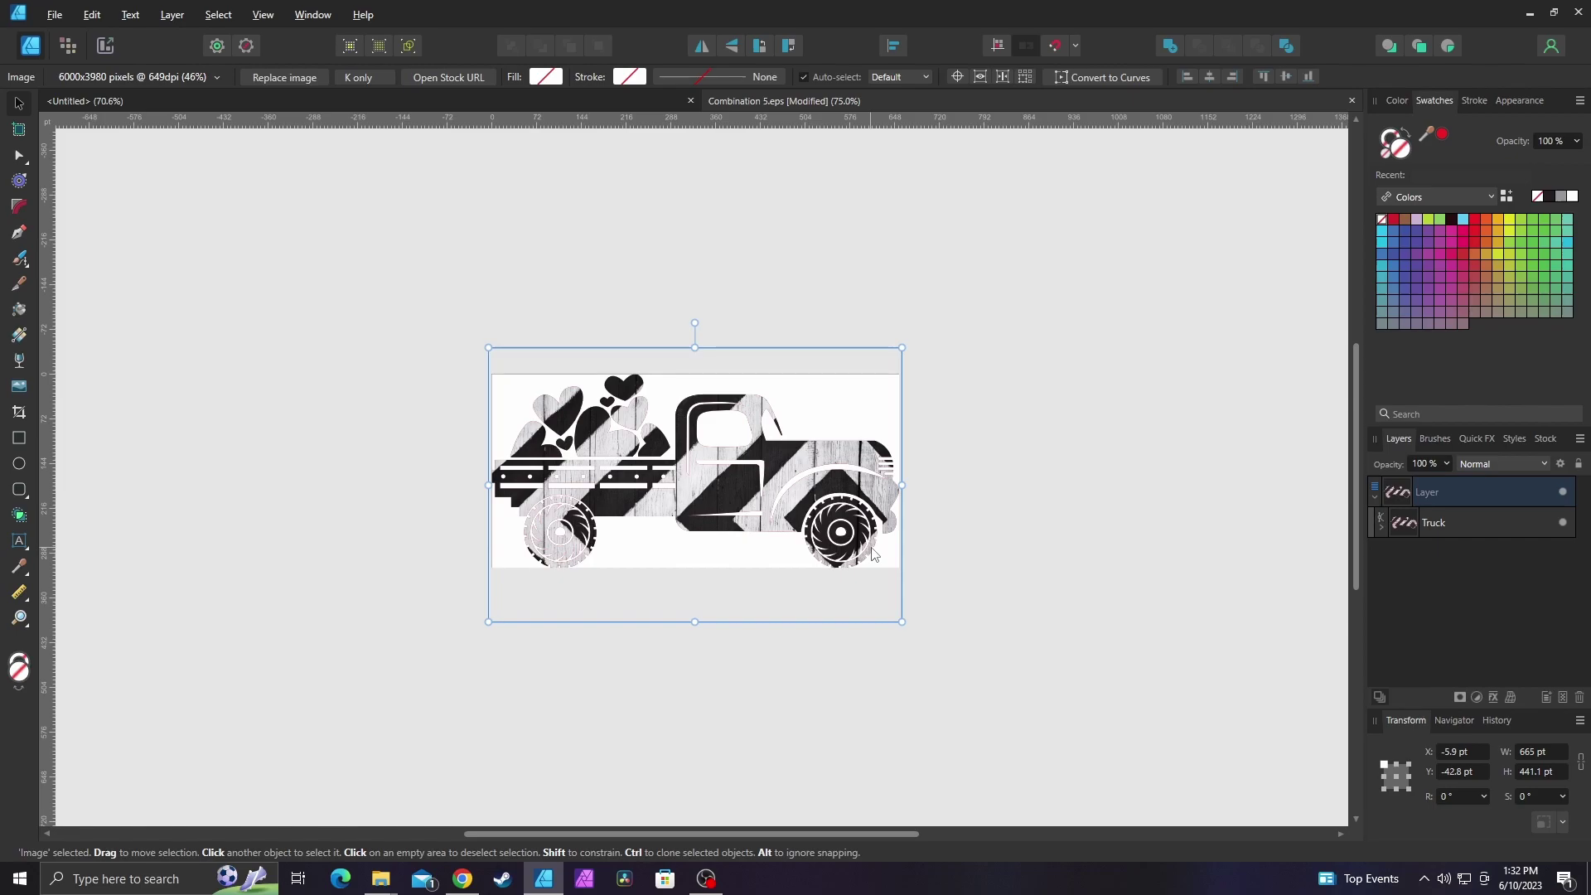
Step: Open File > Export and choose PDF as the export format
left_click(54, 14)
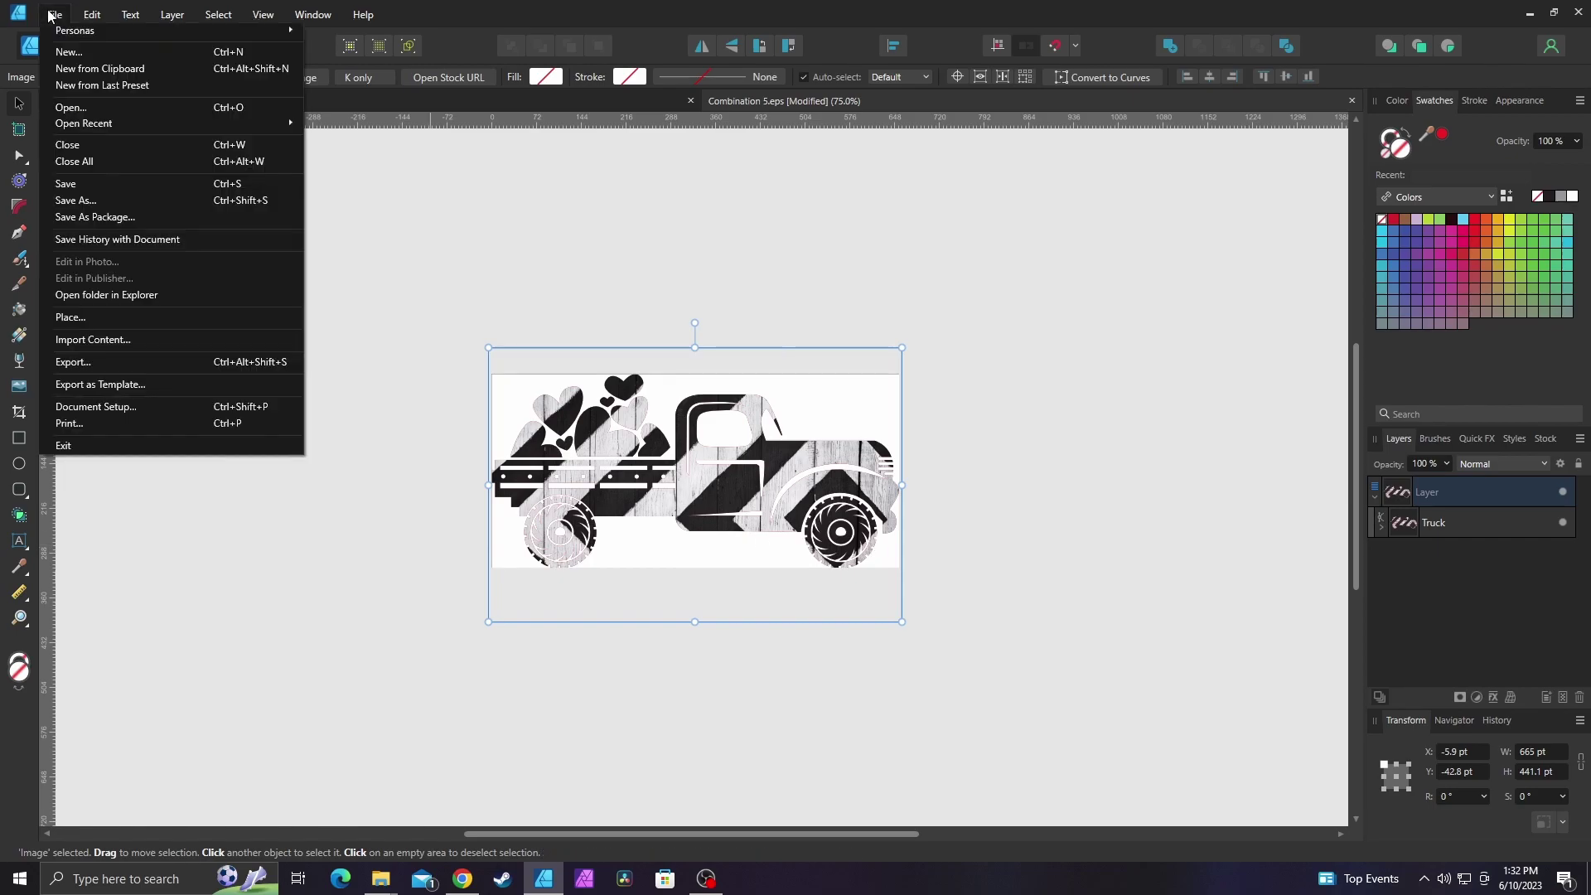
left_click(151, 359)
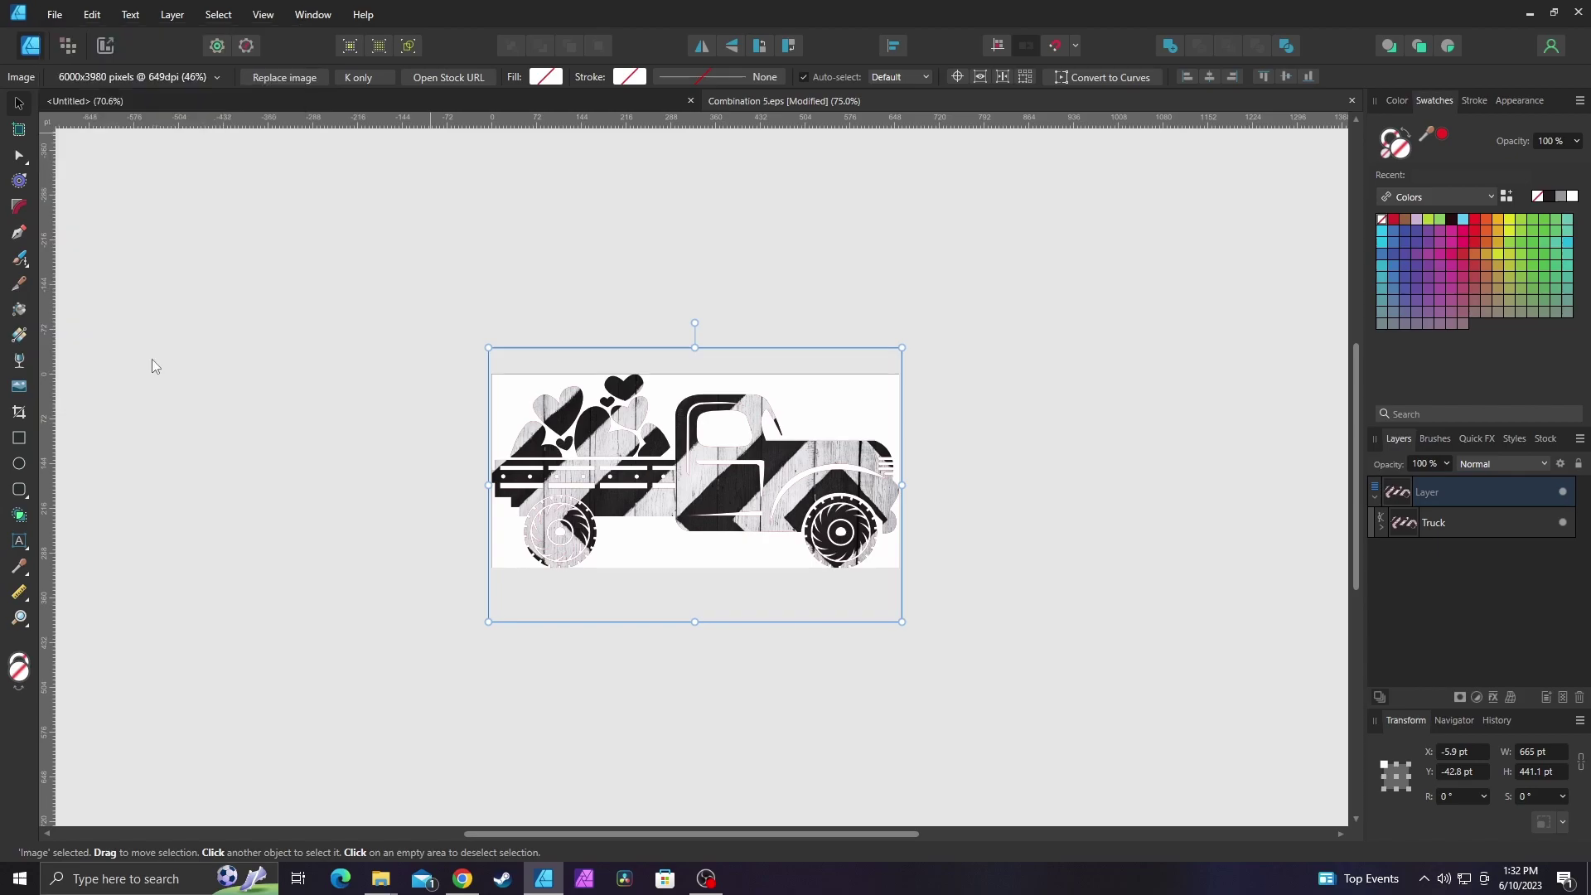
left_click(913, 197)
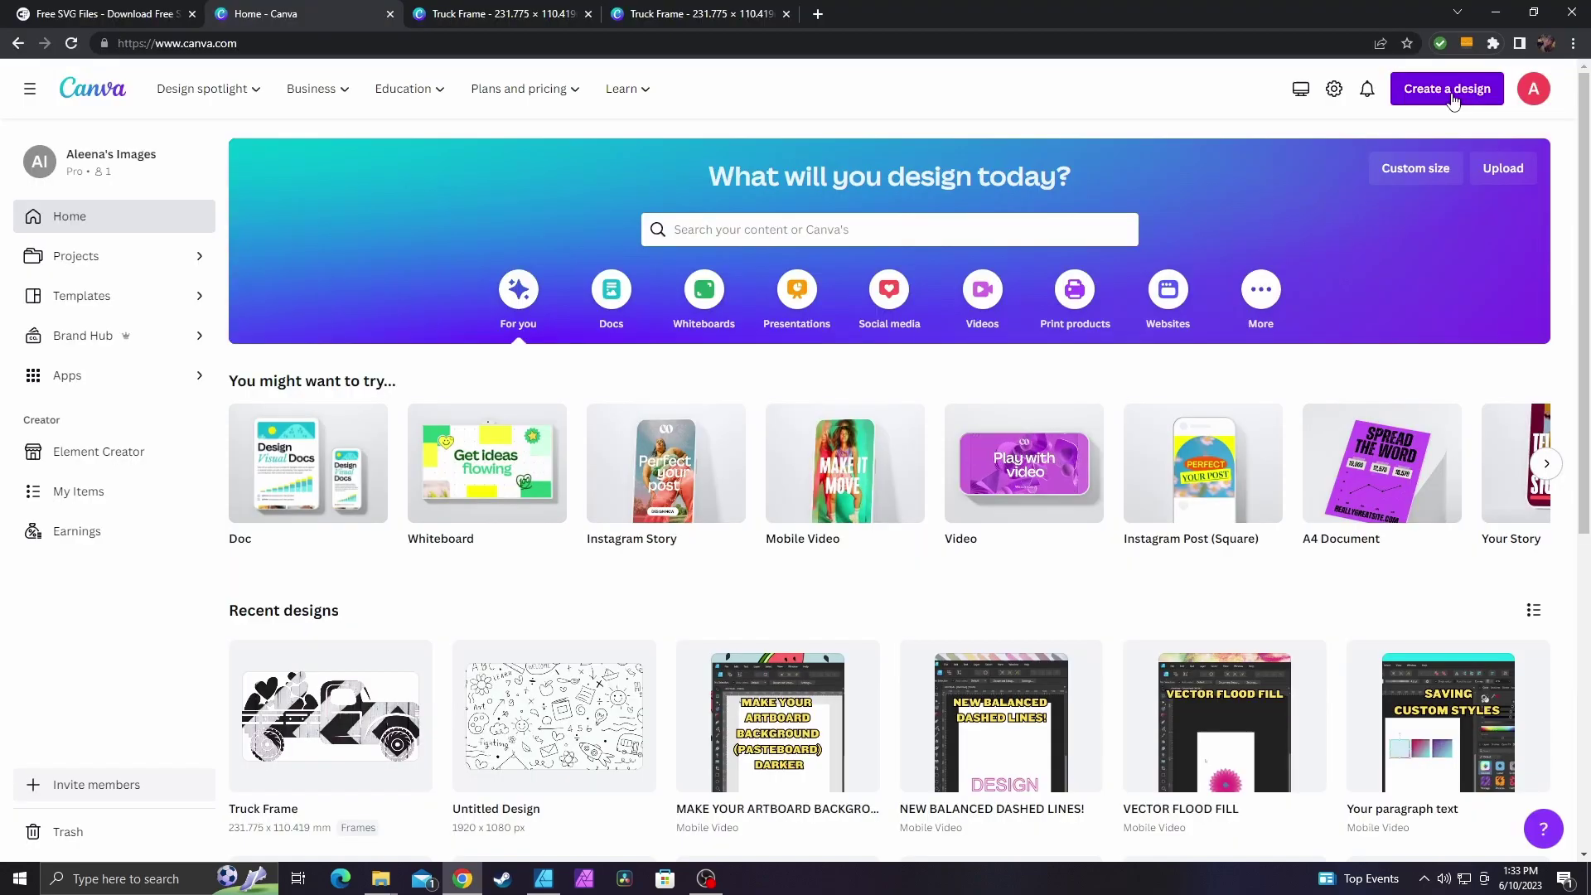
Step: Import TRUCK.pdf through Create a design > Import file and open it from Recent designs
left_click(1452, 95)
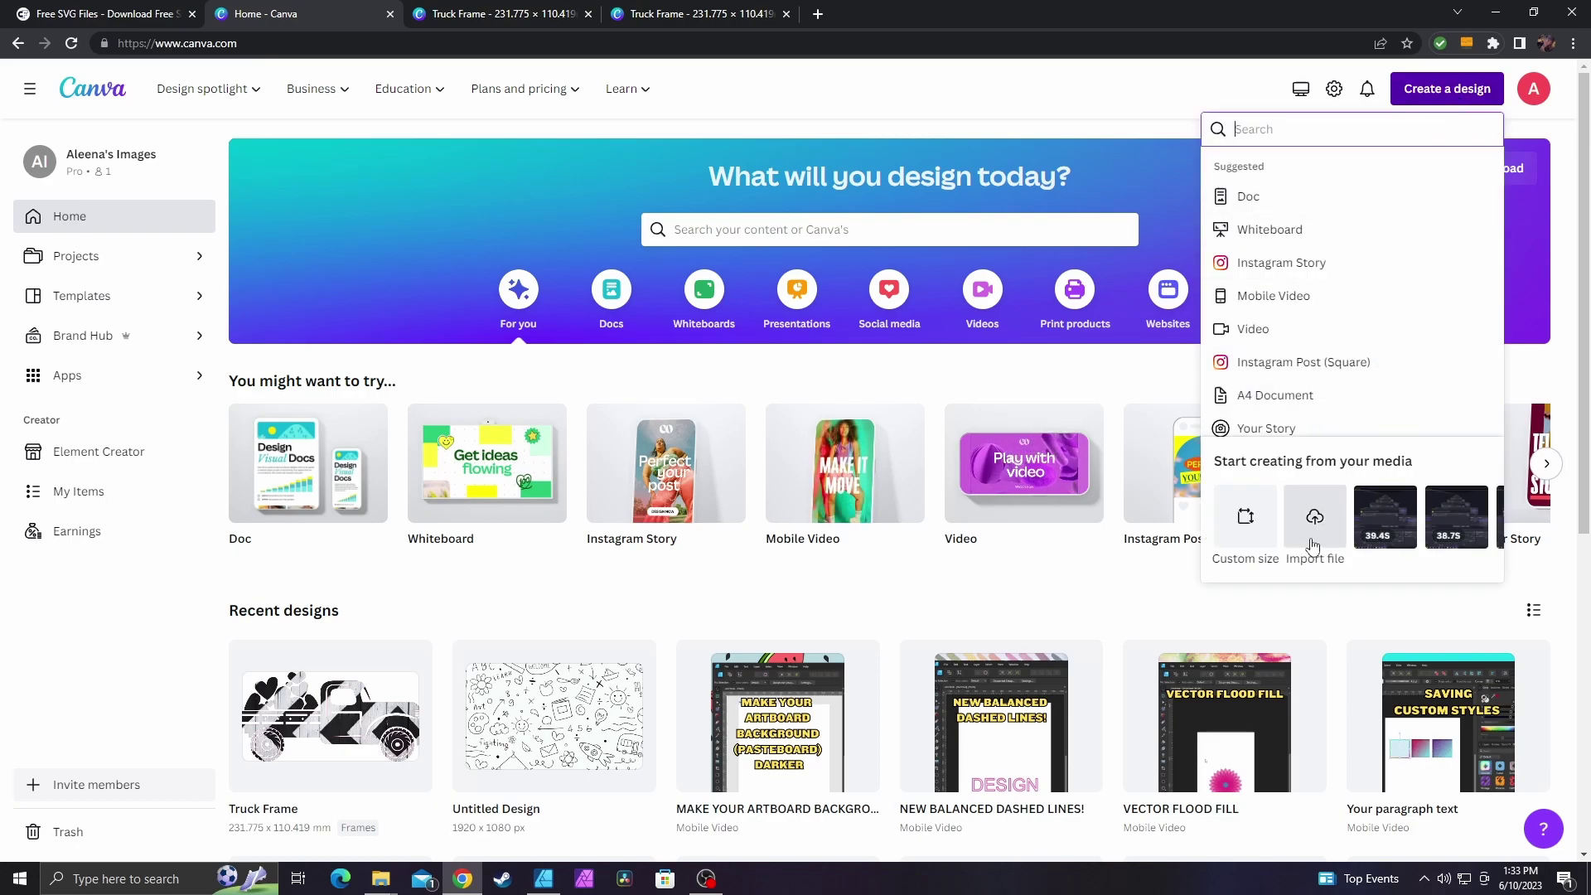
left_click(1312, 535)
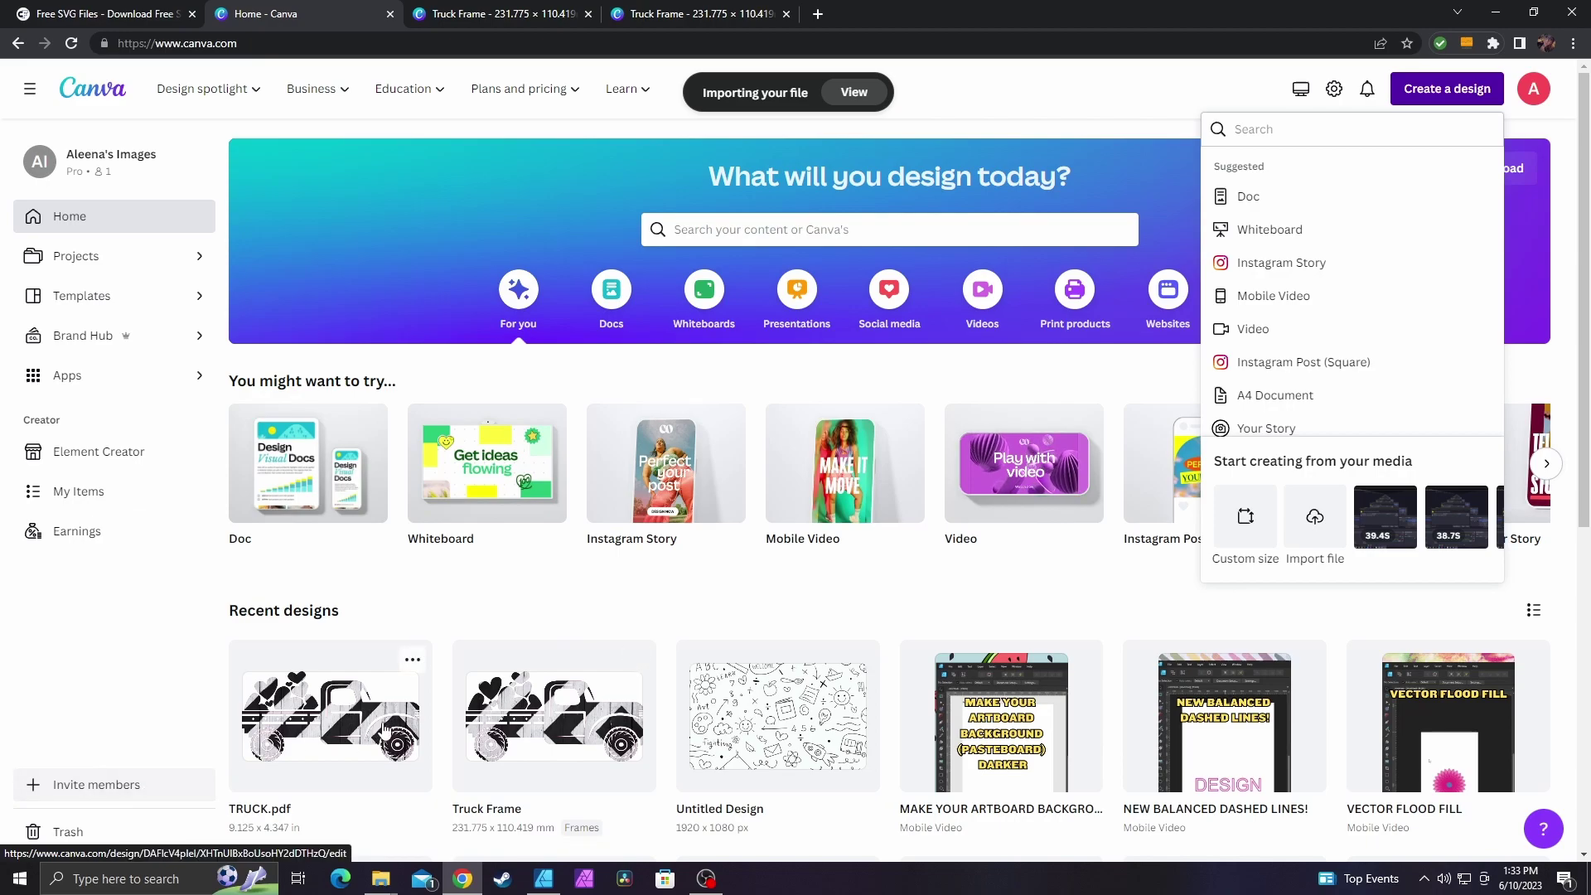
scroll(396, 686, "down", 1)
left_click(396, 686)
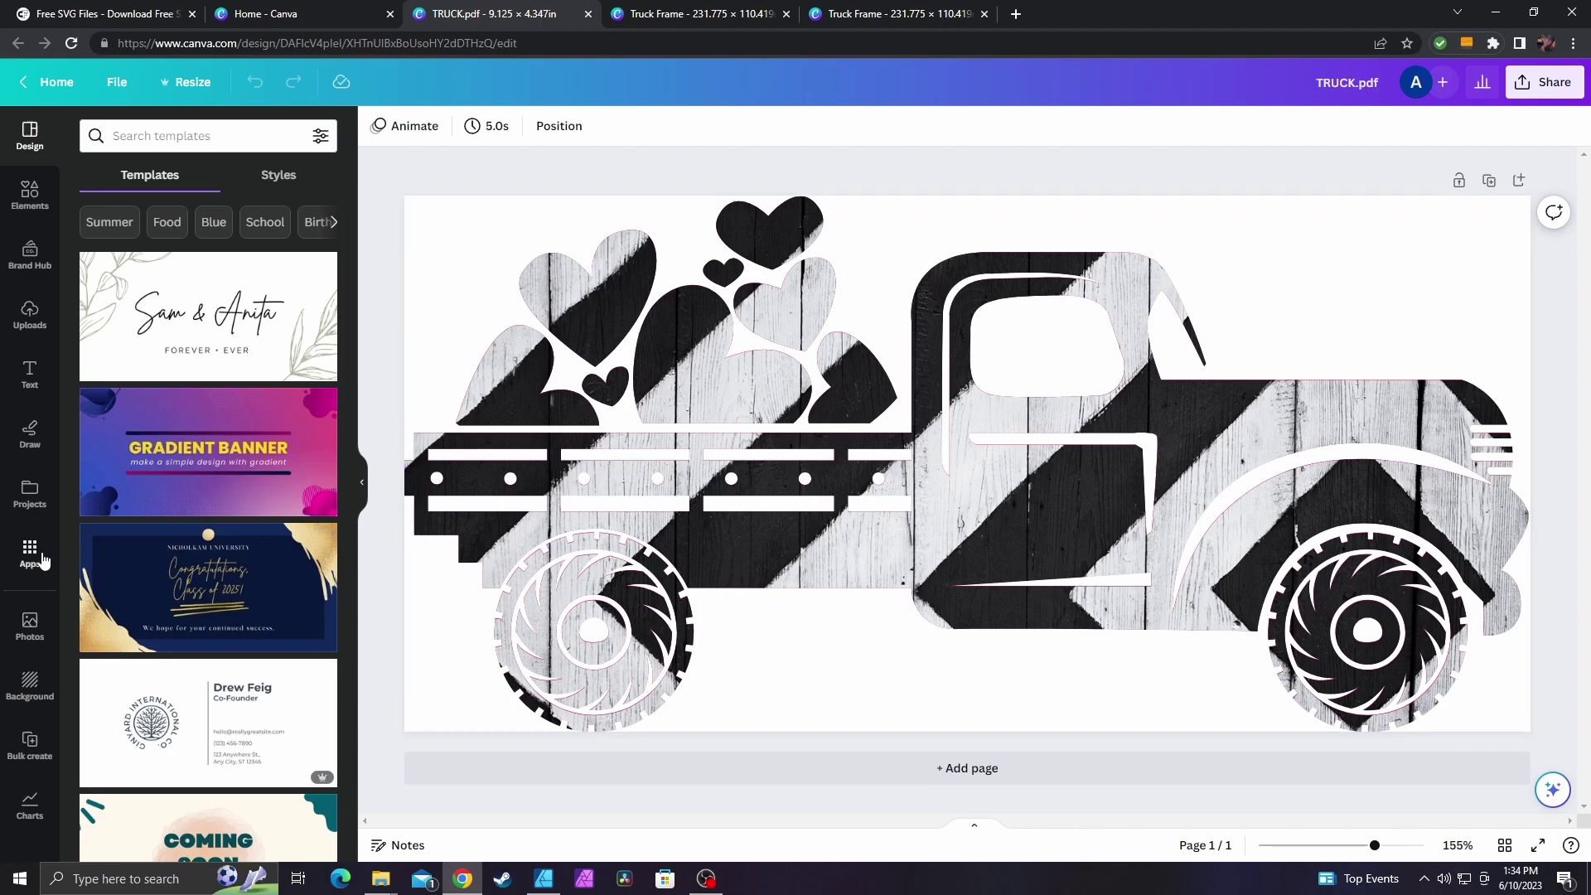
Step: Drop the pink, teal and yellow photo into the truck frame, then detach and delete it
left_click(29, 625)
left_click_drag(140, 274, 817, 426)
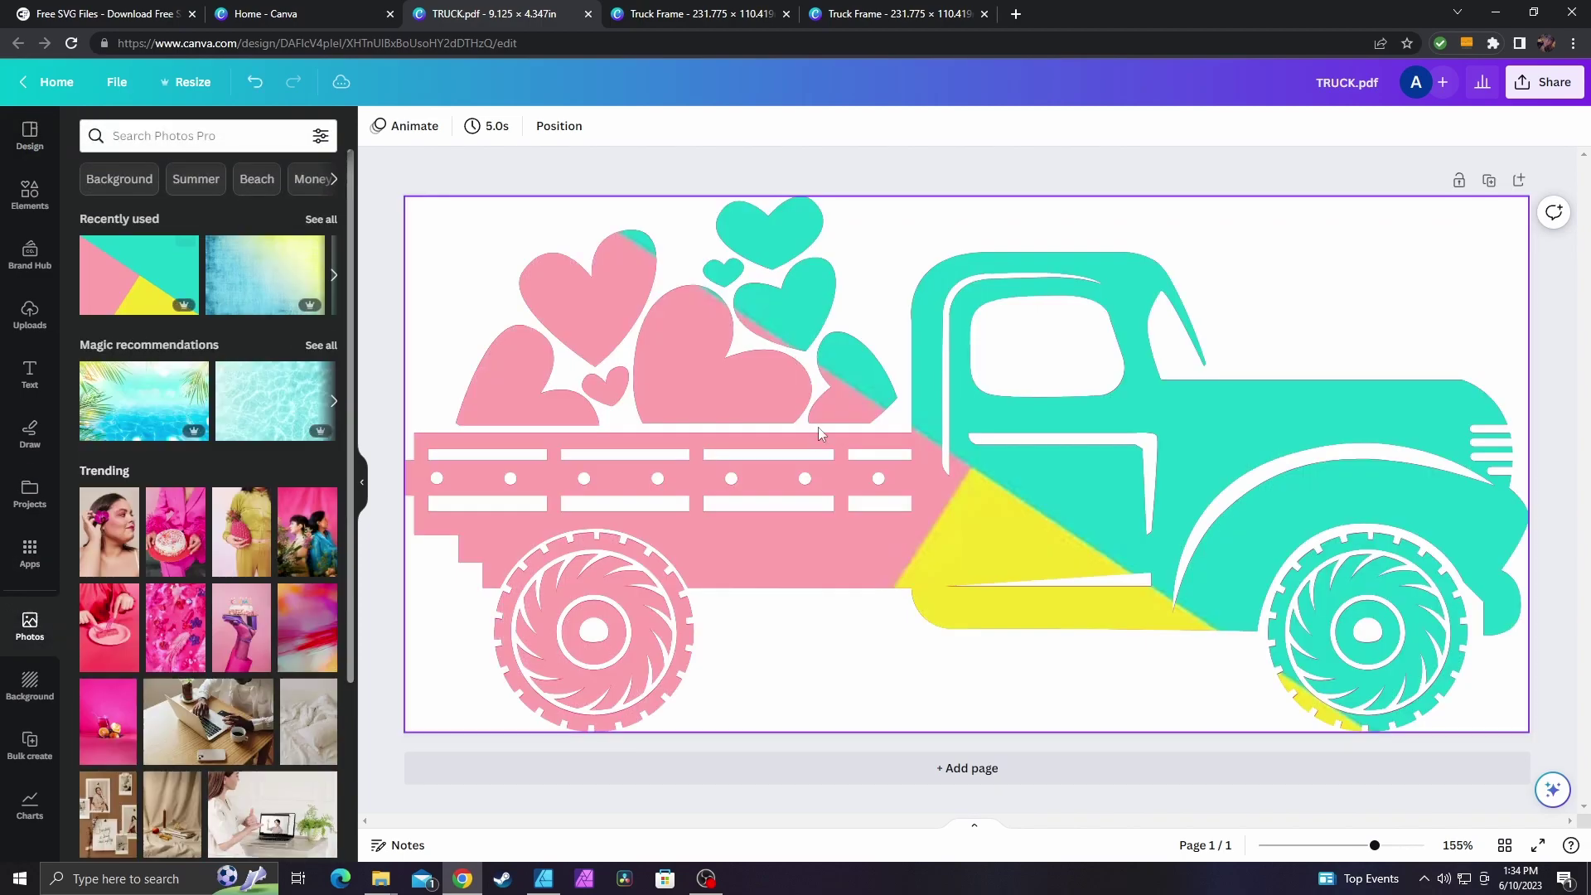
left_click(962, 457)
right_click(962, 458)
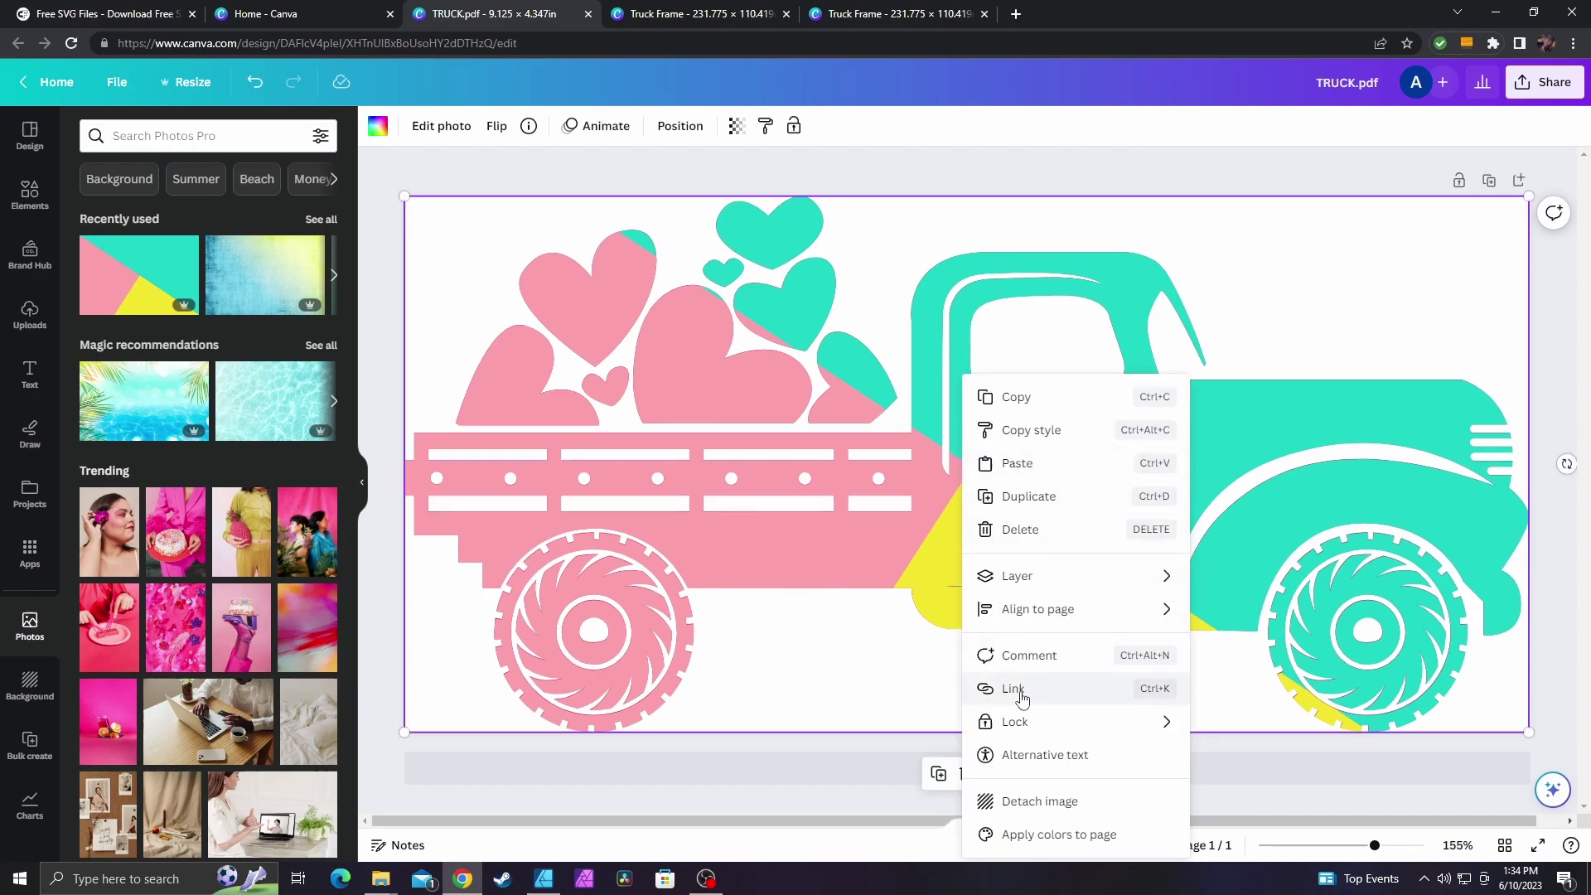
left_click(1065, 804)
key("Delete")
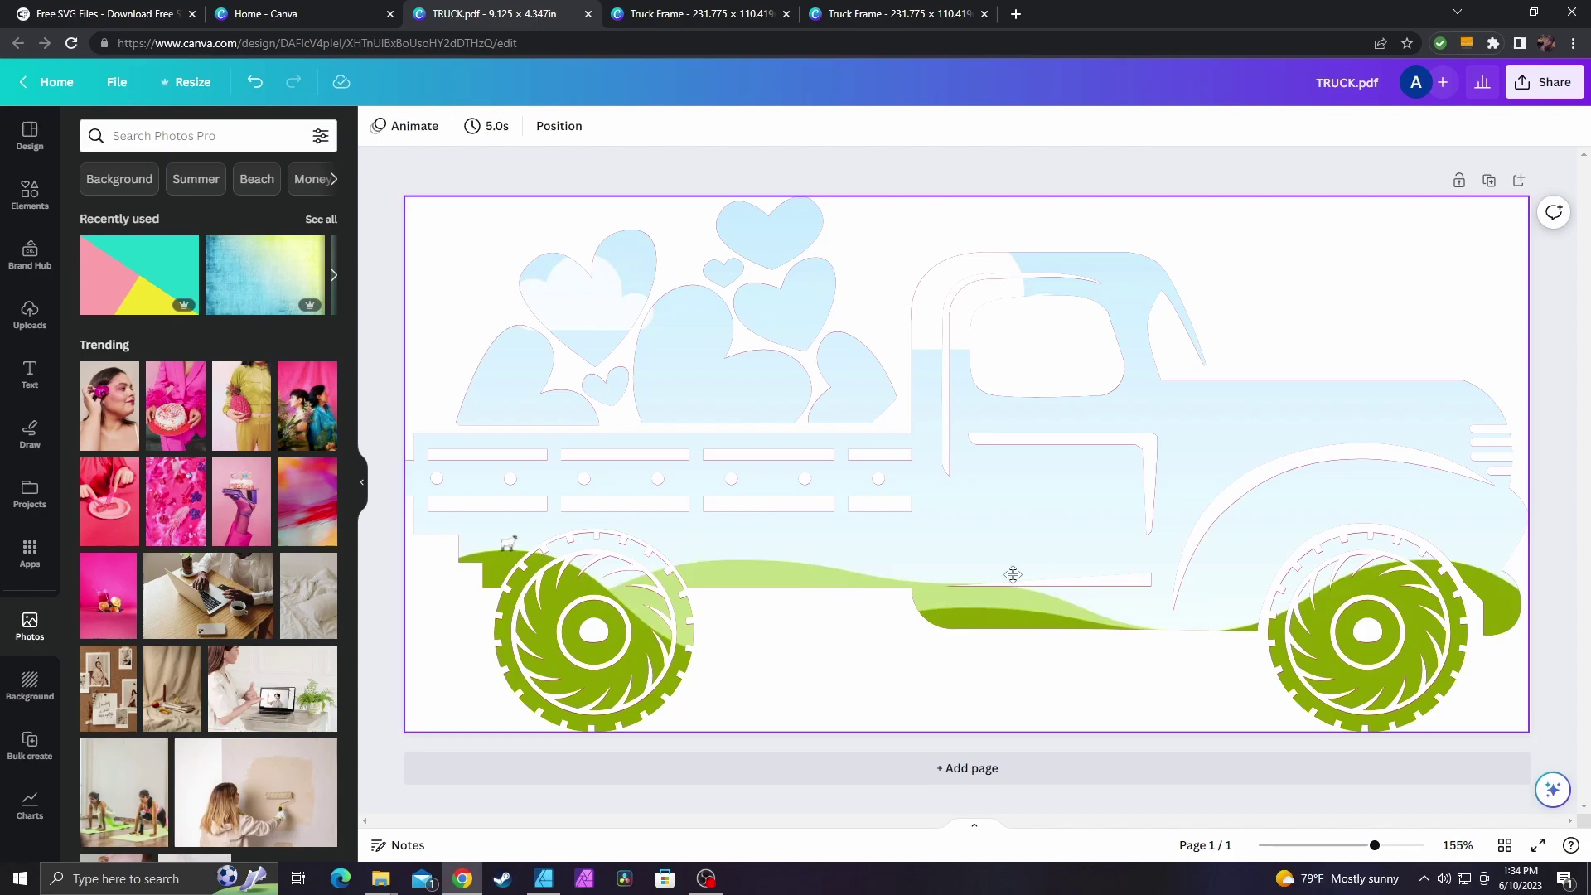
Step: Delete the extra red truck graphic, restoring the truck frame after an accidental deletion
left_click(1009, 572)
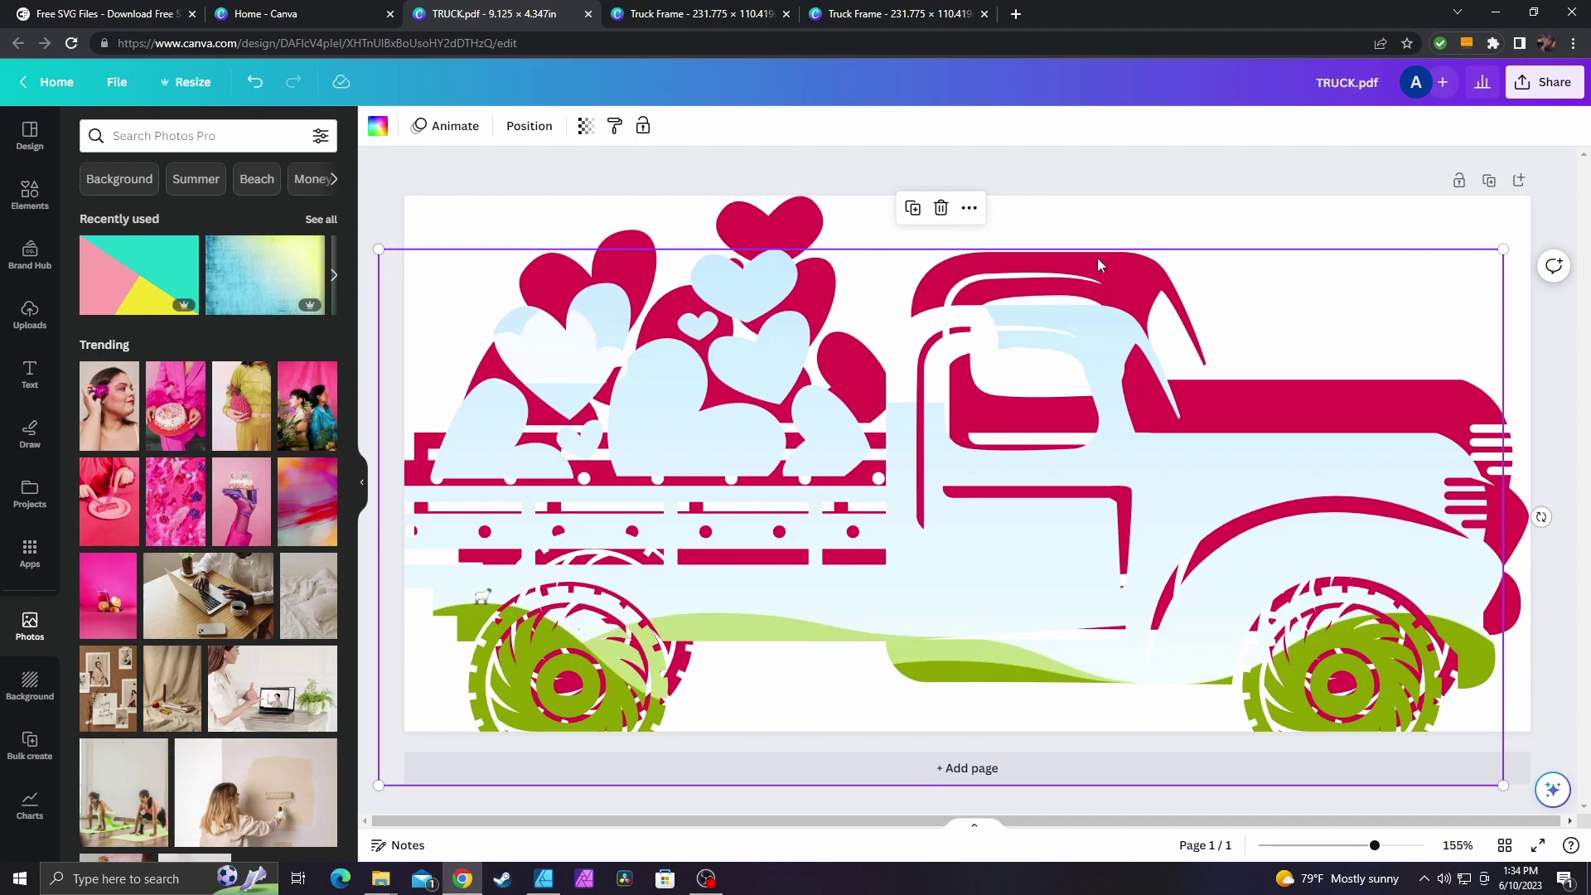
key("Delete")
key("ctrl+z")
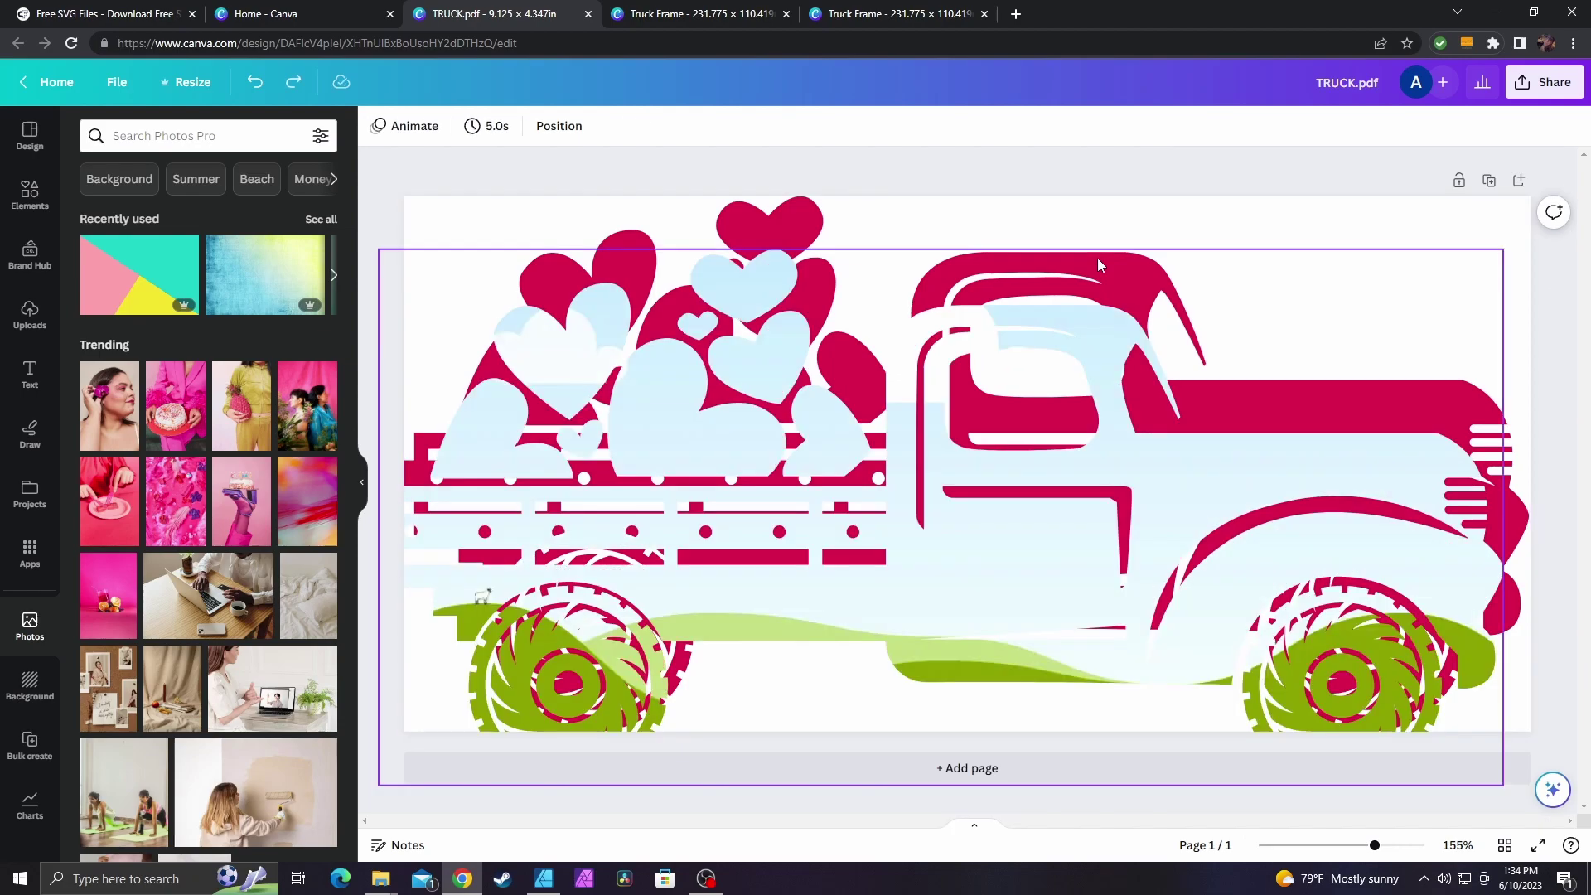
left_click(753, 231)
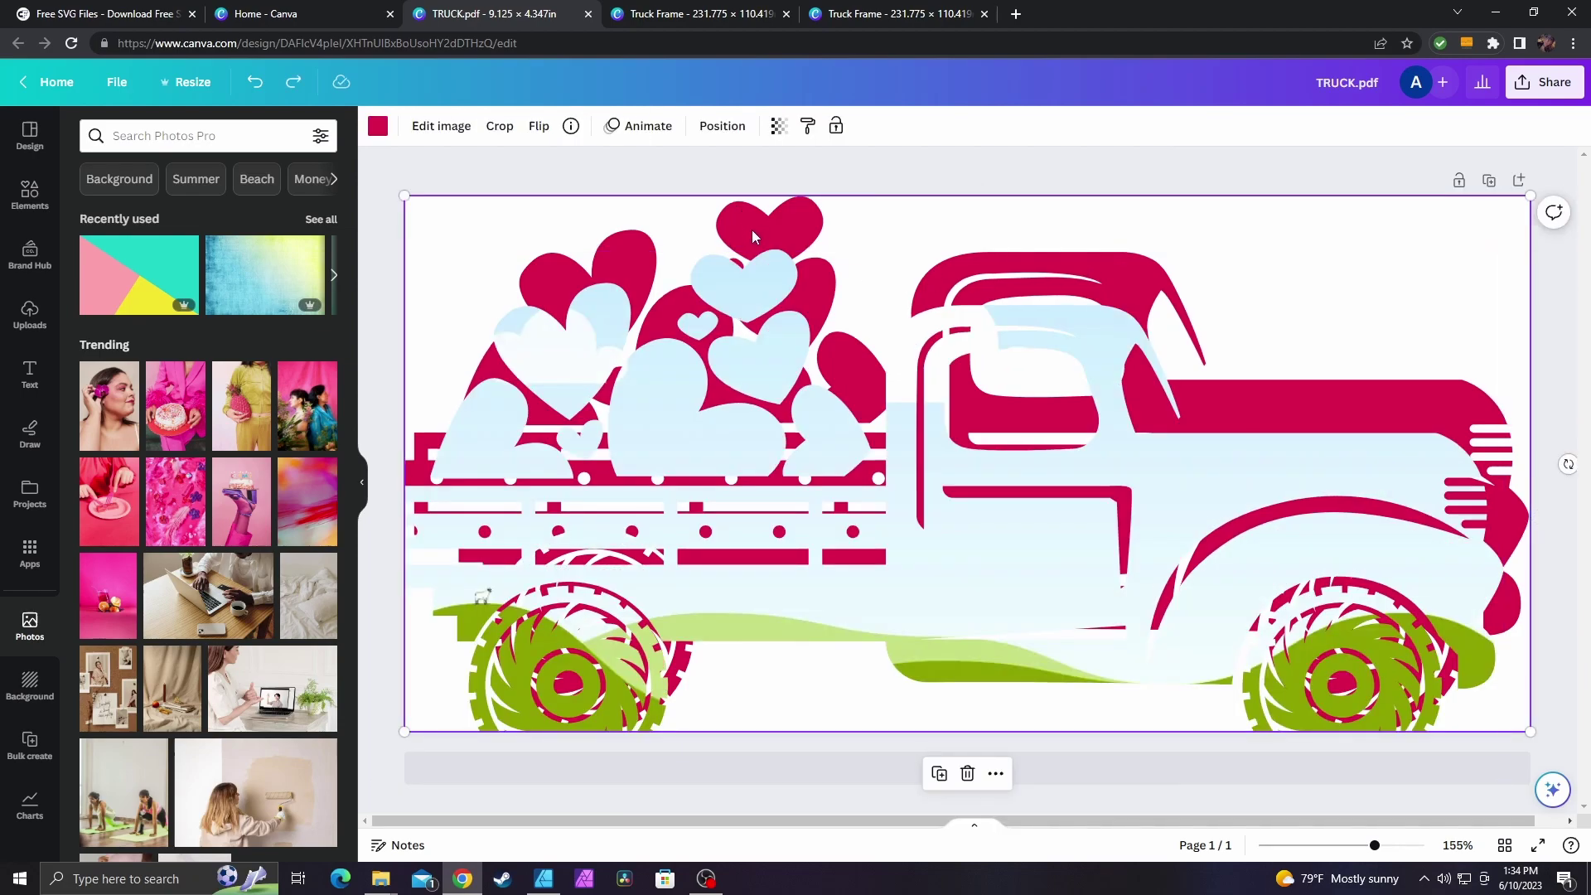
key("Delete")
Step: Shrink the empty truck frame and move it to the centre of the page
left_click_drag(924, 552, 951, 498)
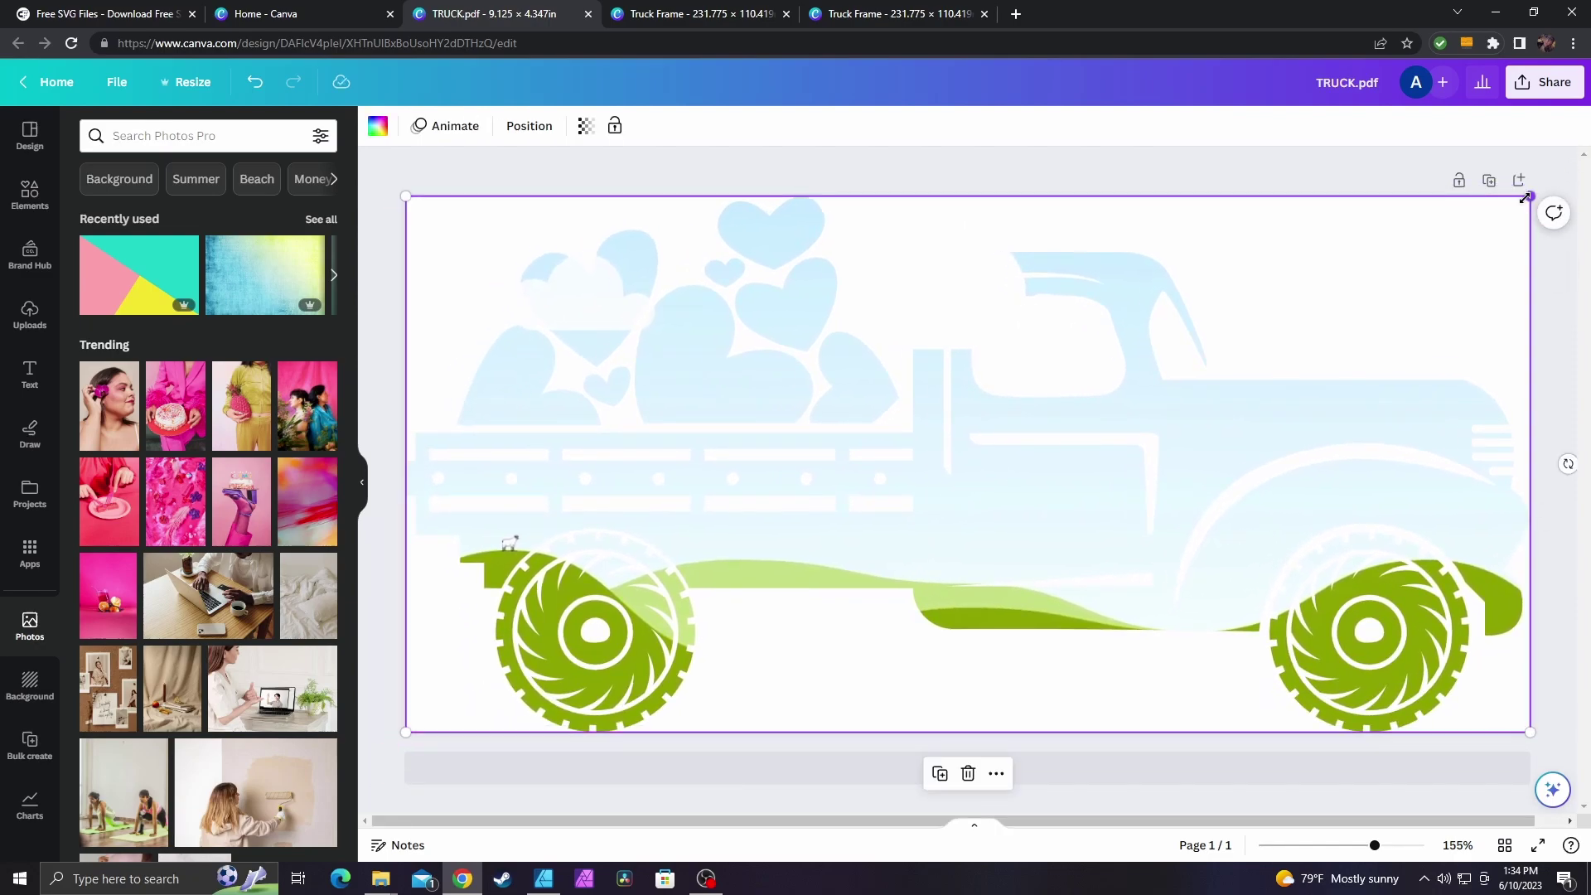
left_click_drag(1530, 196, 1303, 277)
left_click_drag(1056, 512, 1147, 472)
left_click_drag(139, 274, 624, 385)
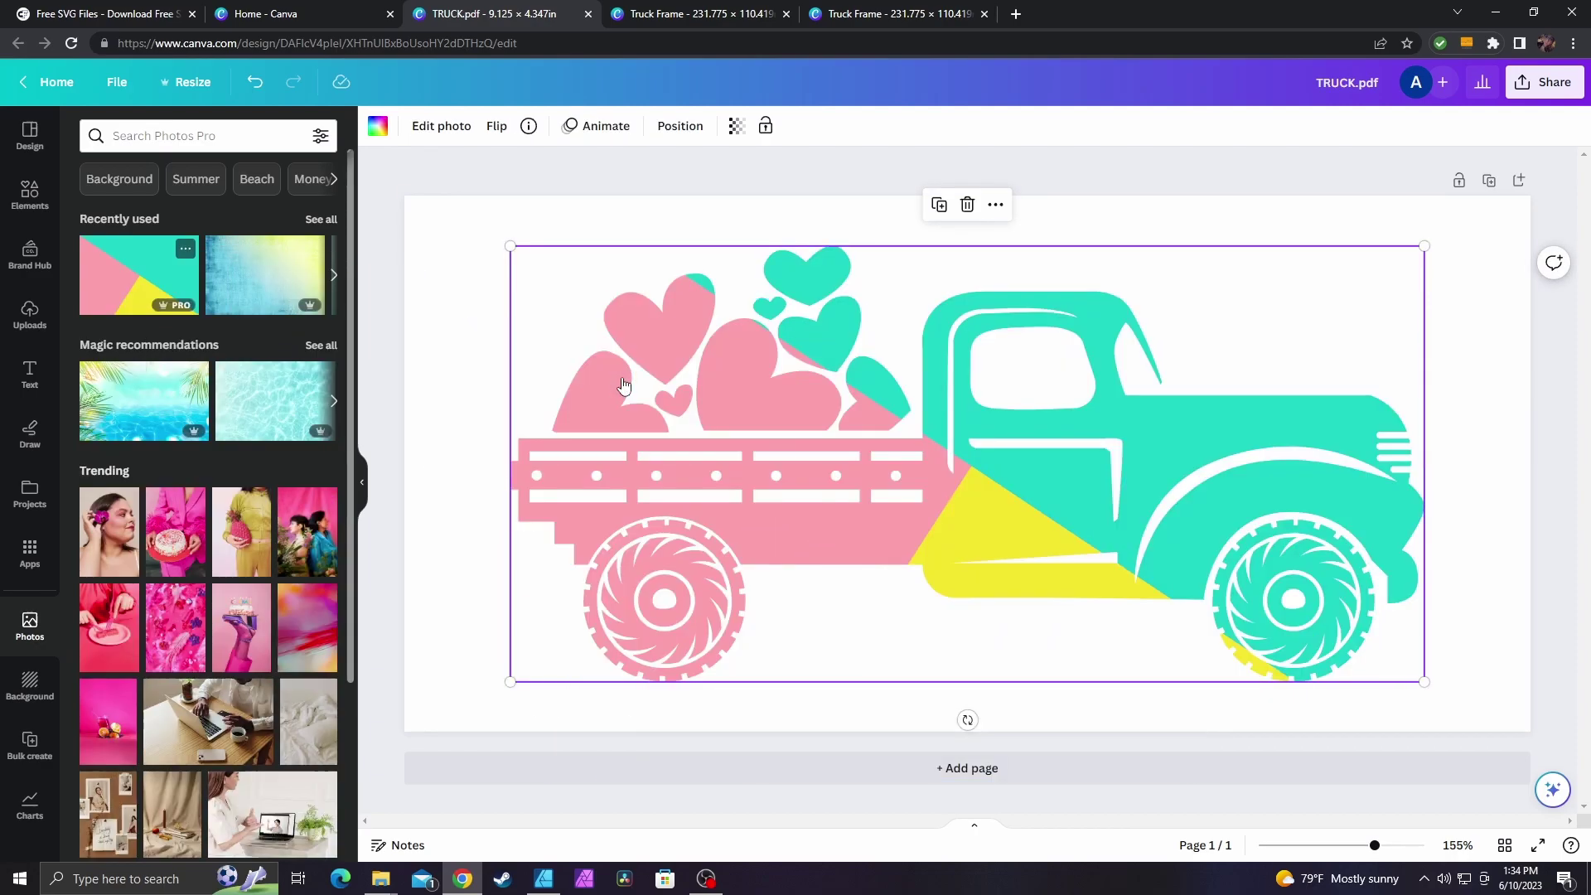
key("ctrl+z")
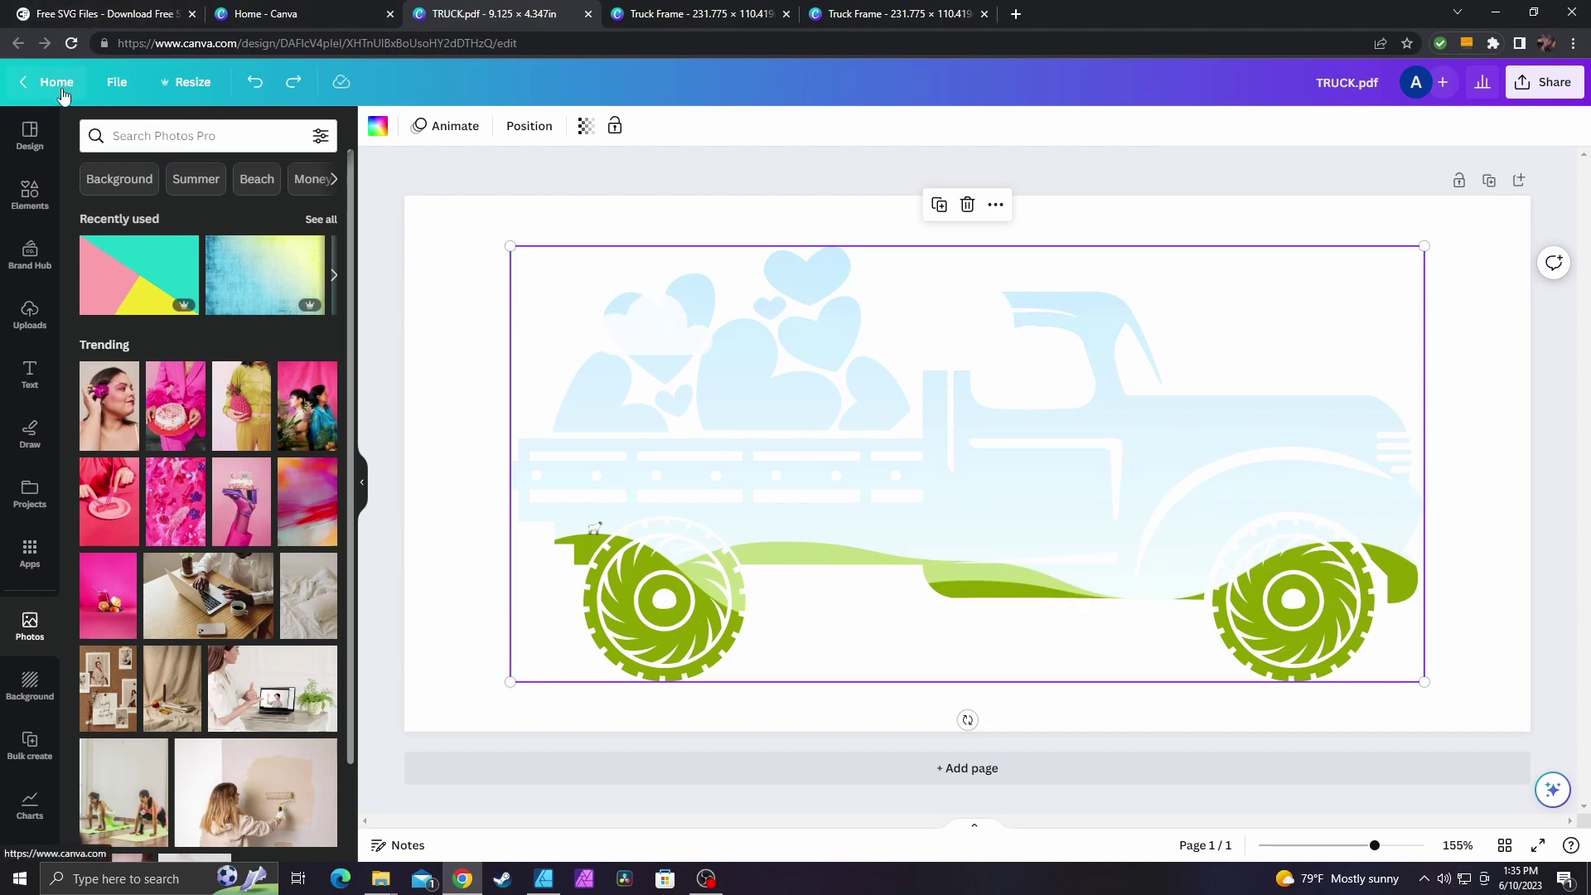
Step: Use File > Save to folder to store the TRUCK.pdf design in the Frames folder
left_click(116, 82)
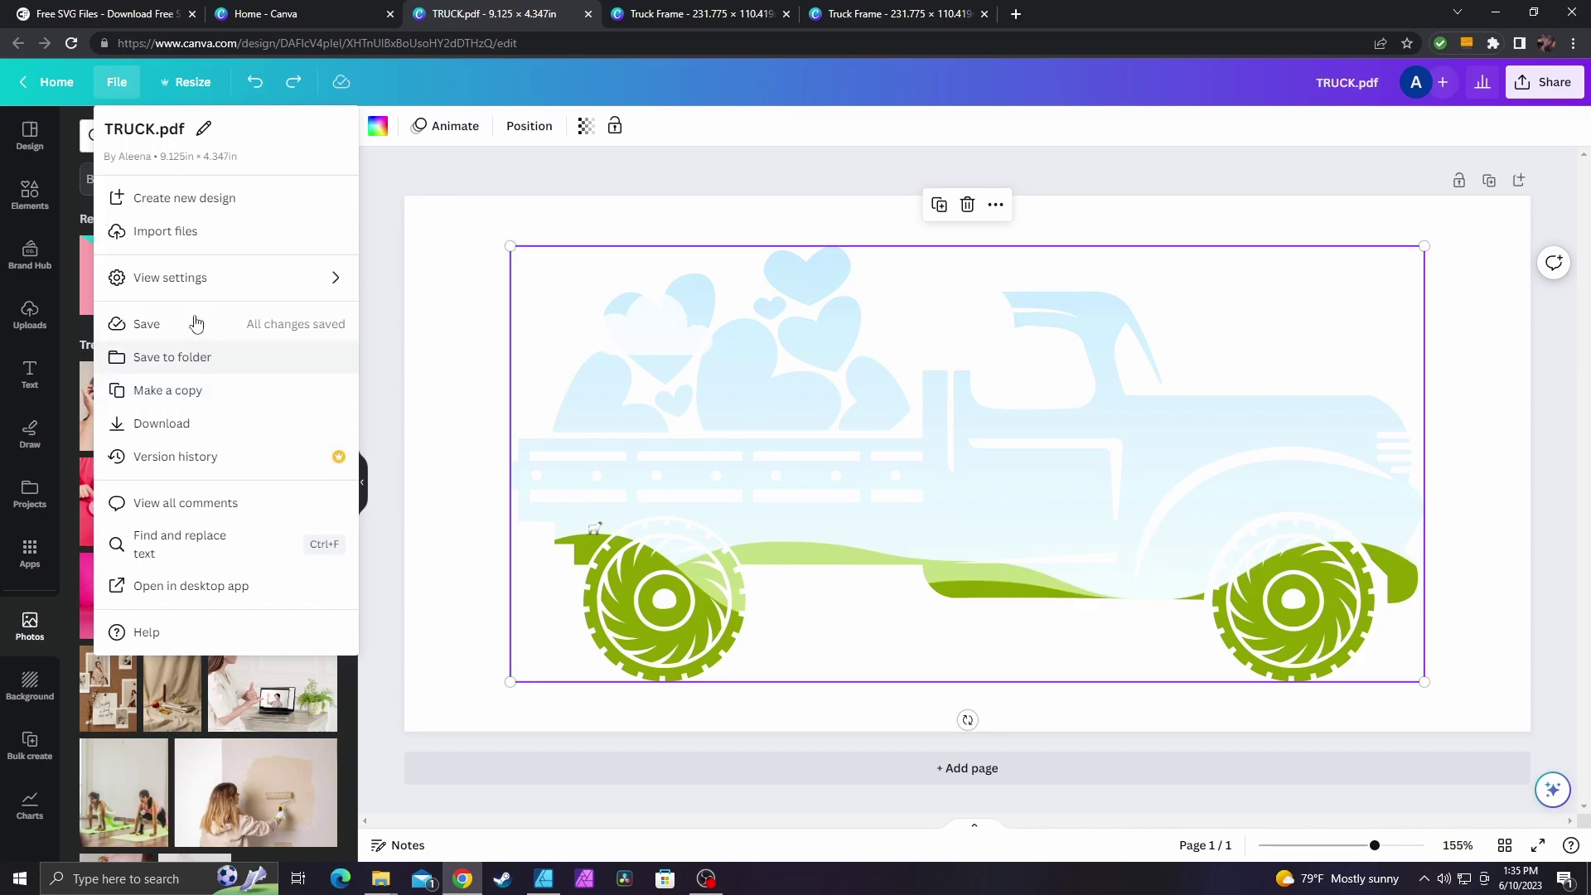
left_click(203, 358)
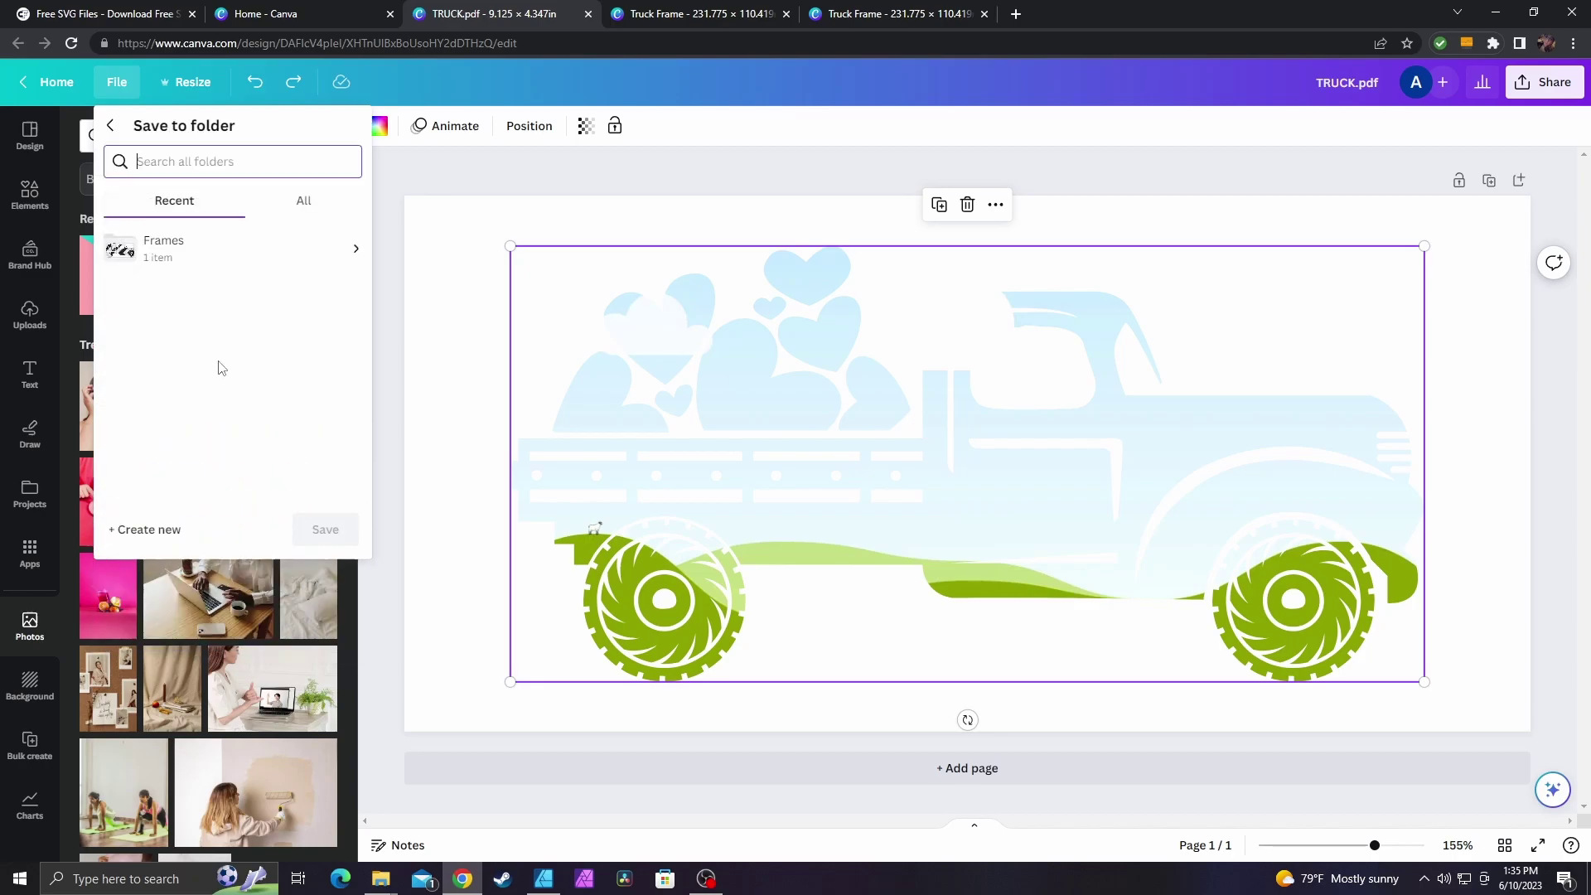
left_click(170, 248)
left_click(324, 489)
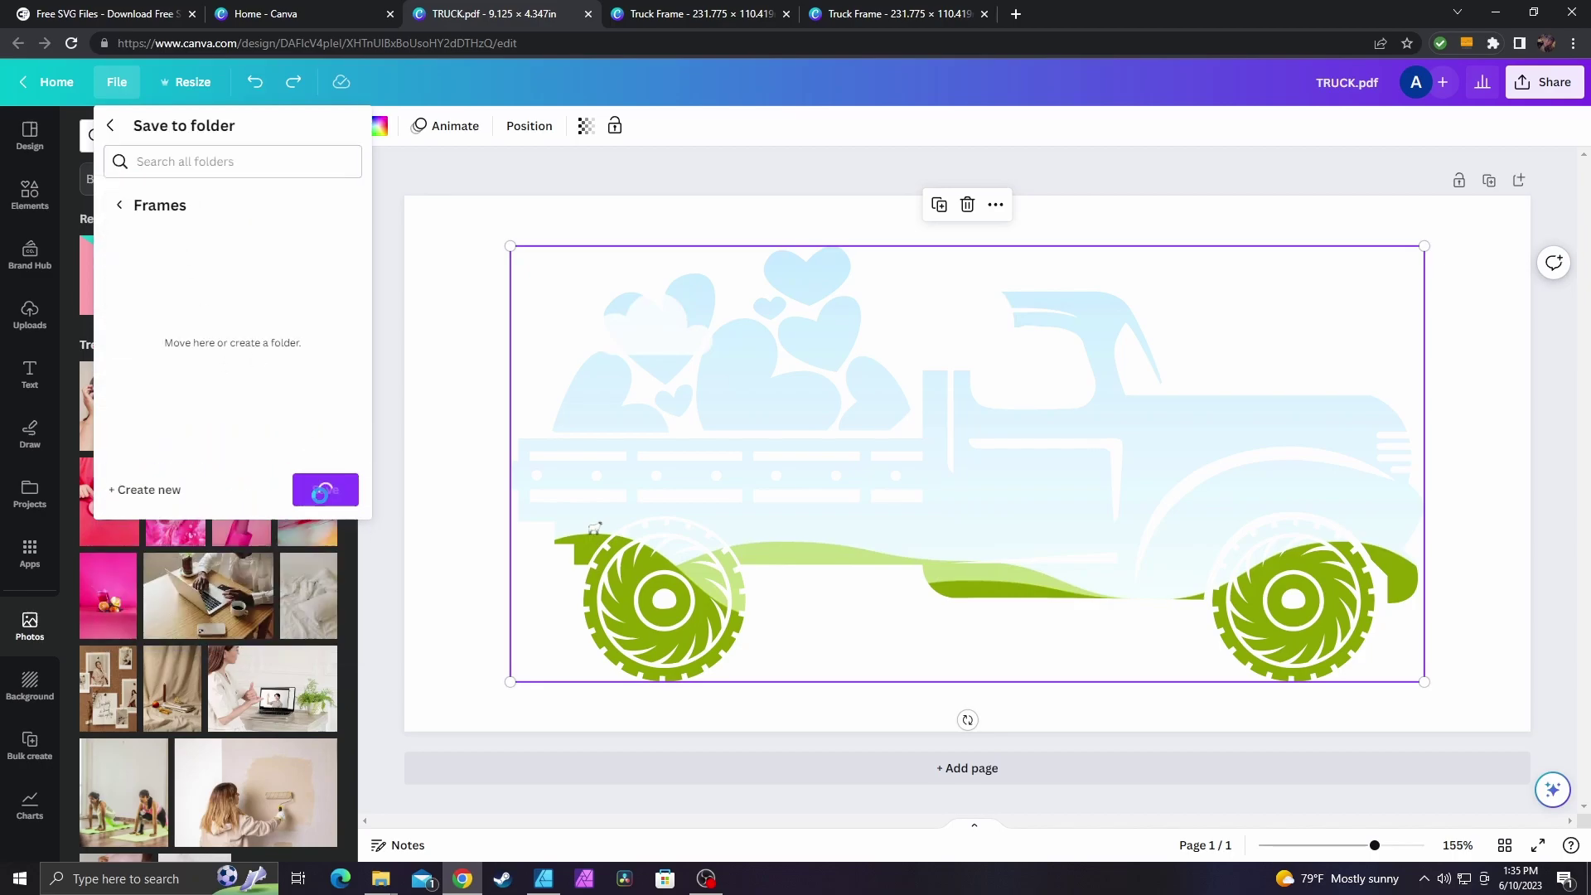